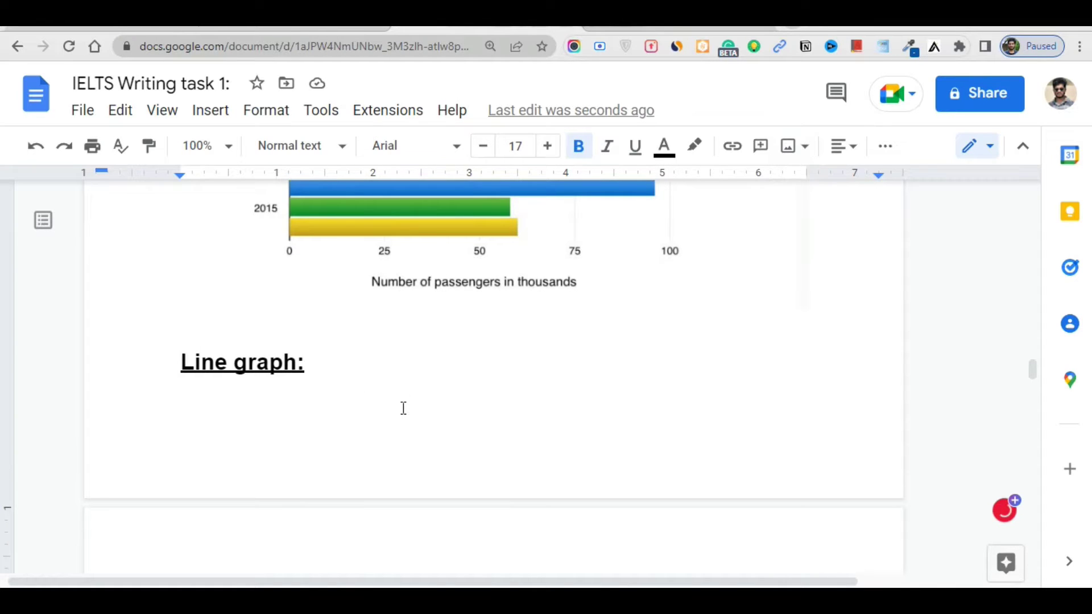
Step: Scroll through the doc and briefly select the 'Analysing the task' heading
scroll(407, 401, down, 3)
scroll(370, 409, up, 2)
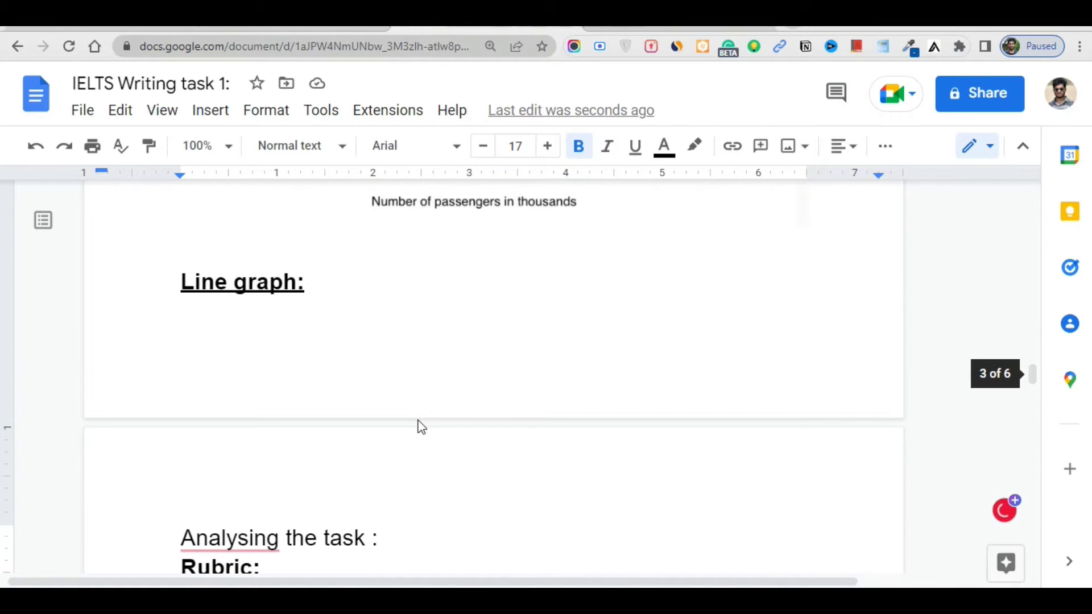
scroll(415, 424, down, 3)
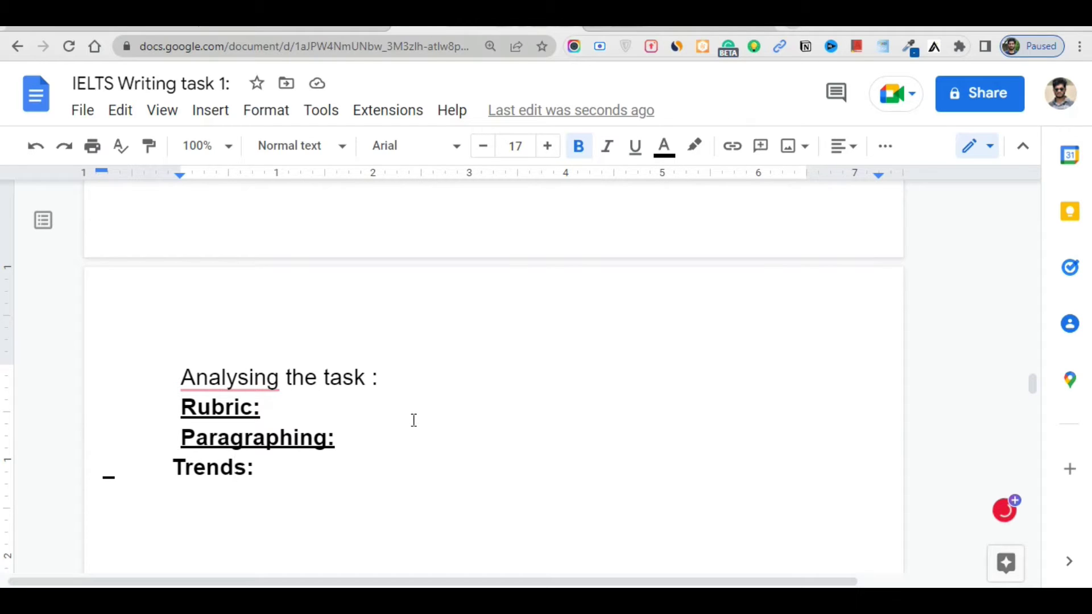
click(412, 377)
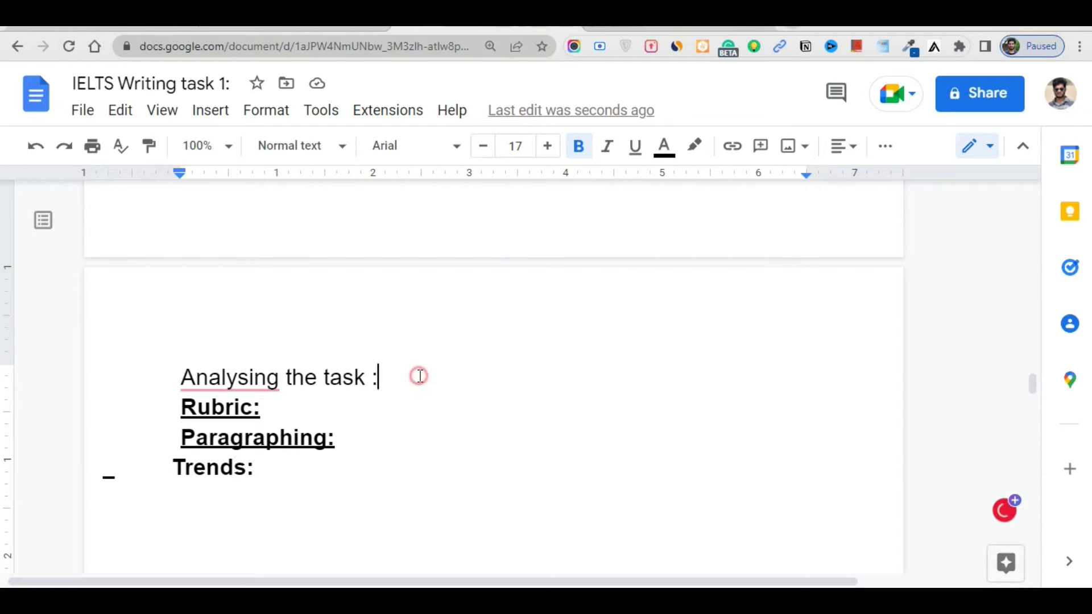
drag(413, 377, 169, 366)
click(390, 378)
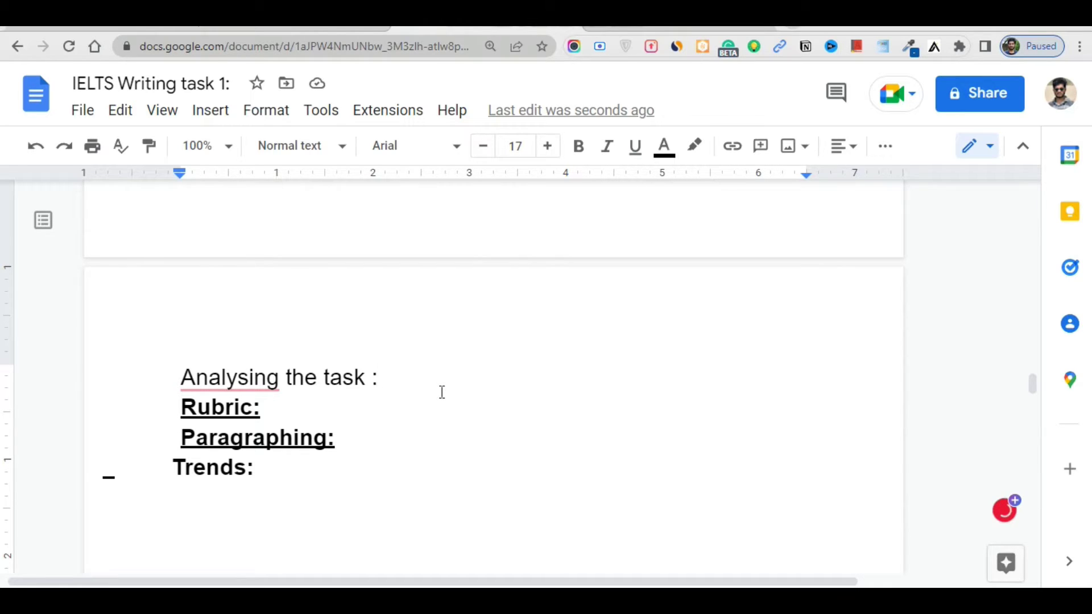
Step: Return to the heading's end, then minimize the Bandicam recorder window
click(402, 388)
scroll(503, 407, down, 15)
scroll(490, 397, up, 5)
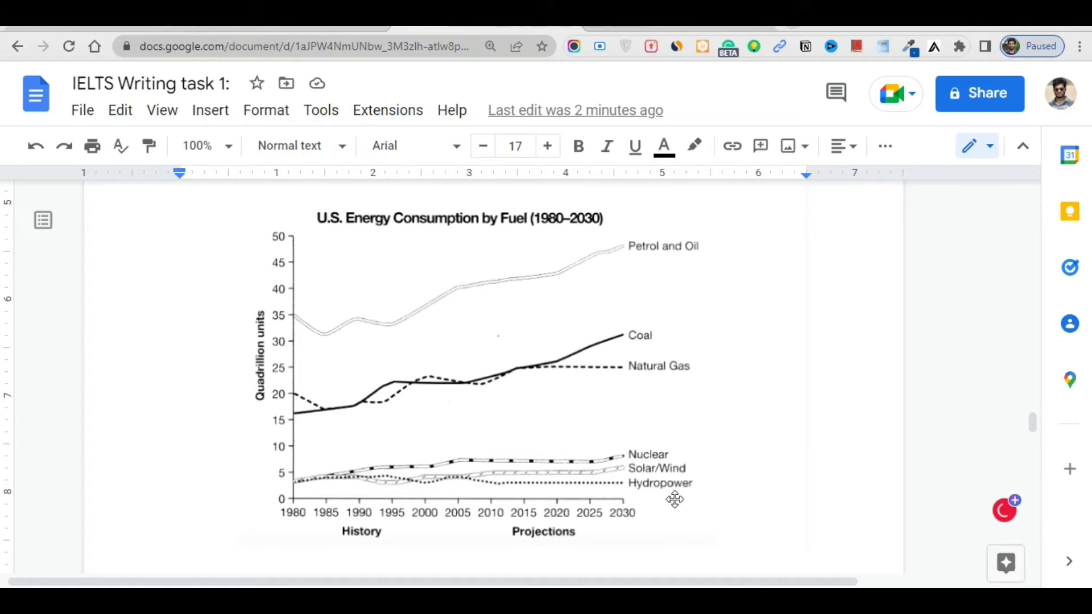
scroll(548, 464, up, 3)
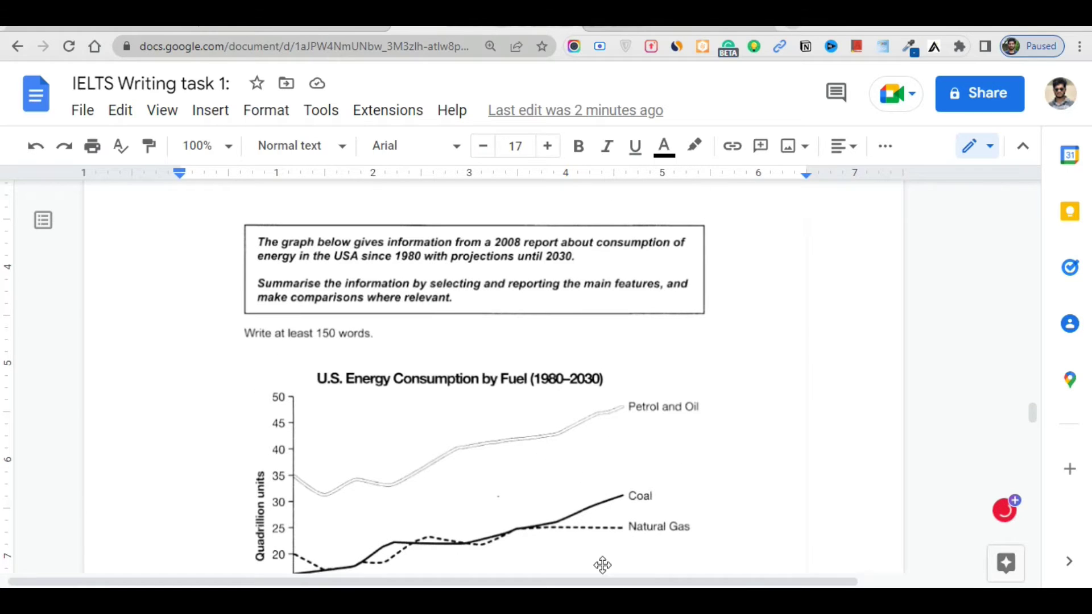
click(603, 586)
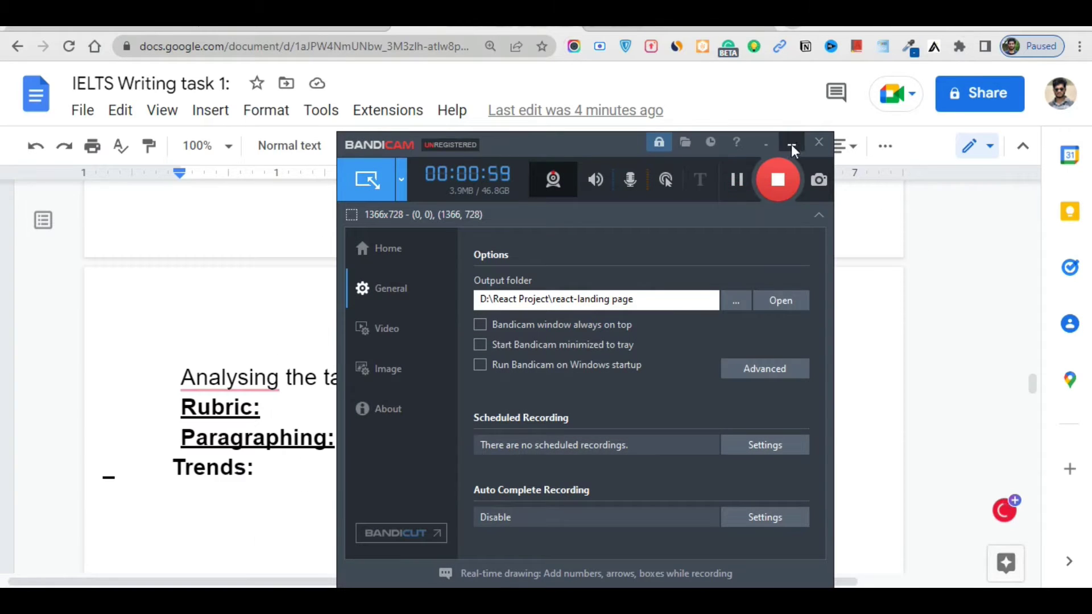
click(793, 145)
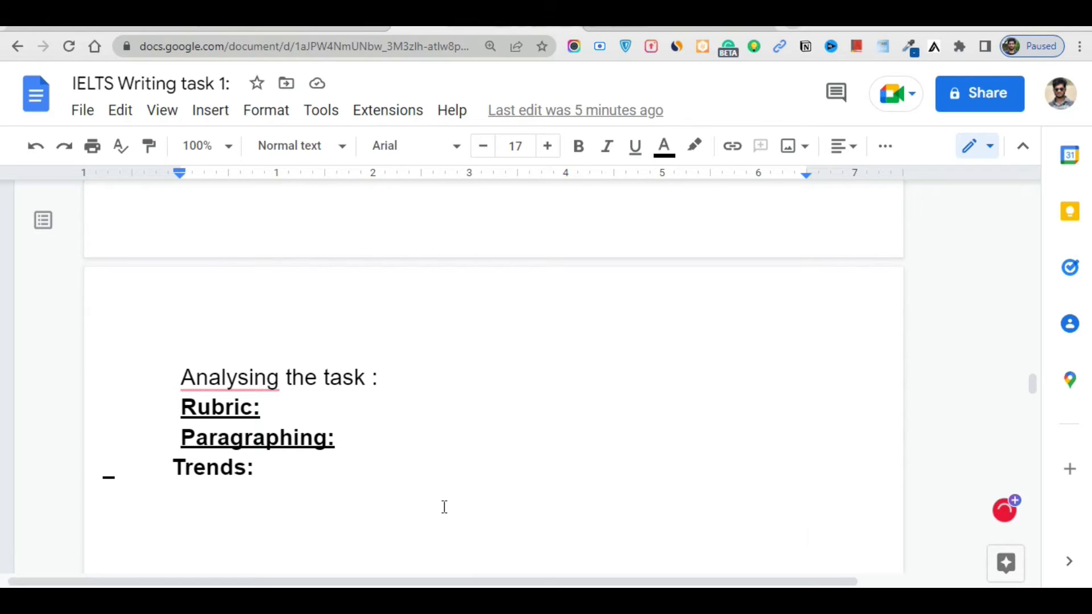
scroll(421, 481, down, 10)
scroll(420, 481, up, 2)
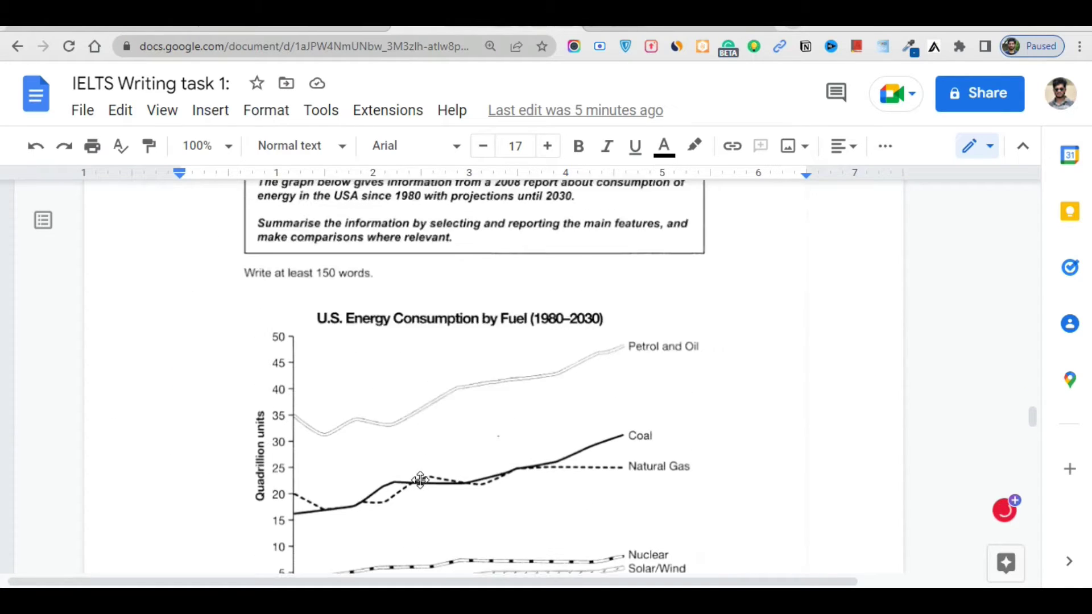
scroll(420, 481, up, 3)
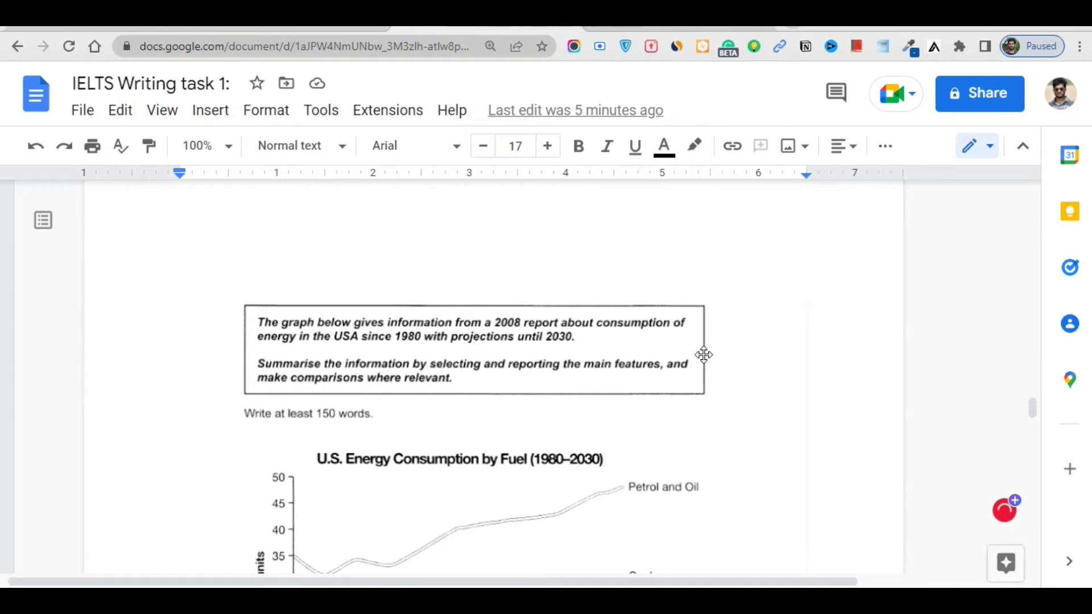
scroll(444, 381, up, 4)
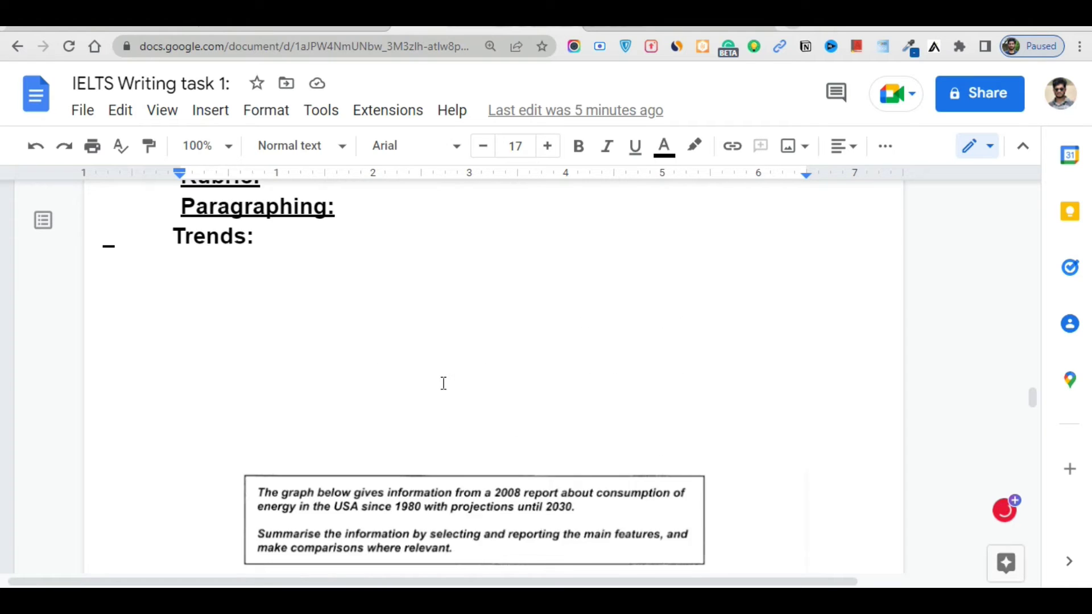
scroll(504, 370, down, 4)
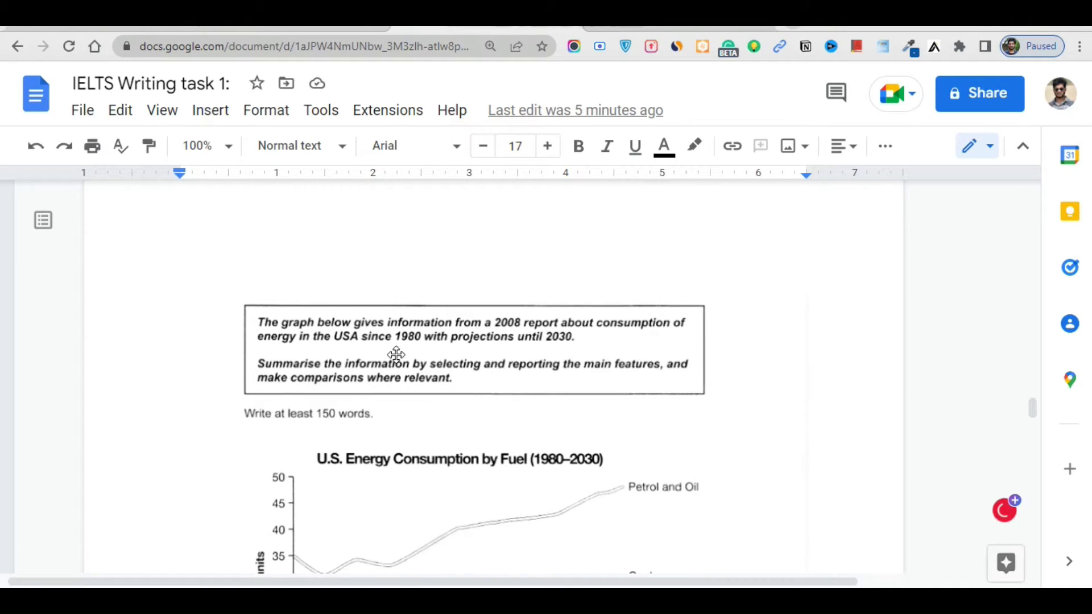
scroll(426, 381, down, 8)
Step: Write the note 'Analyse the question 2 min' on the blank line below the graph
click(320, 407)
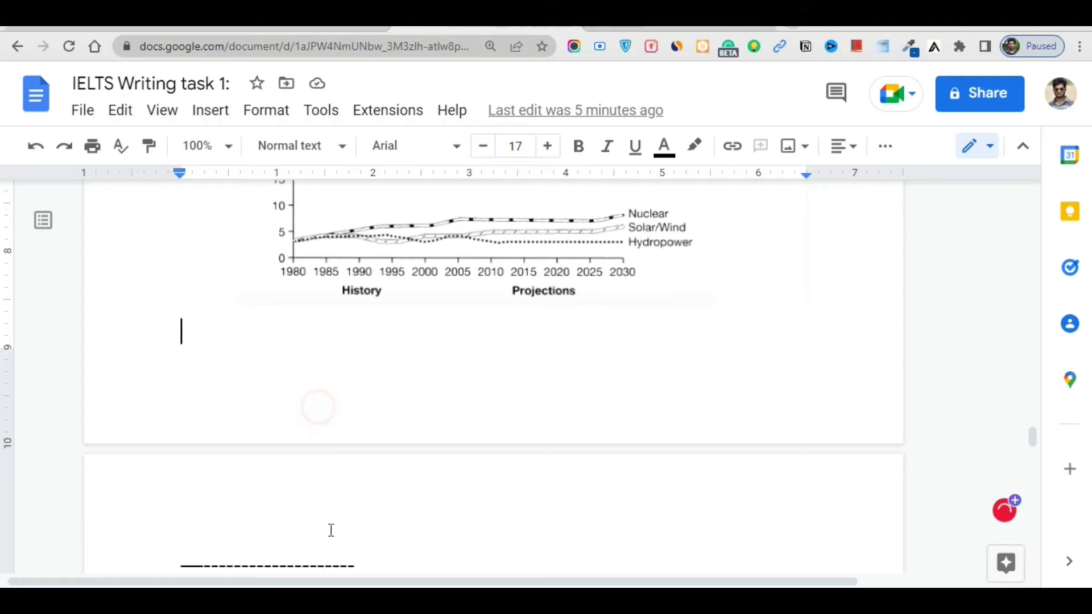
text(giv)
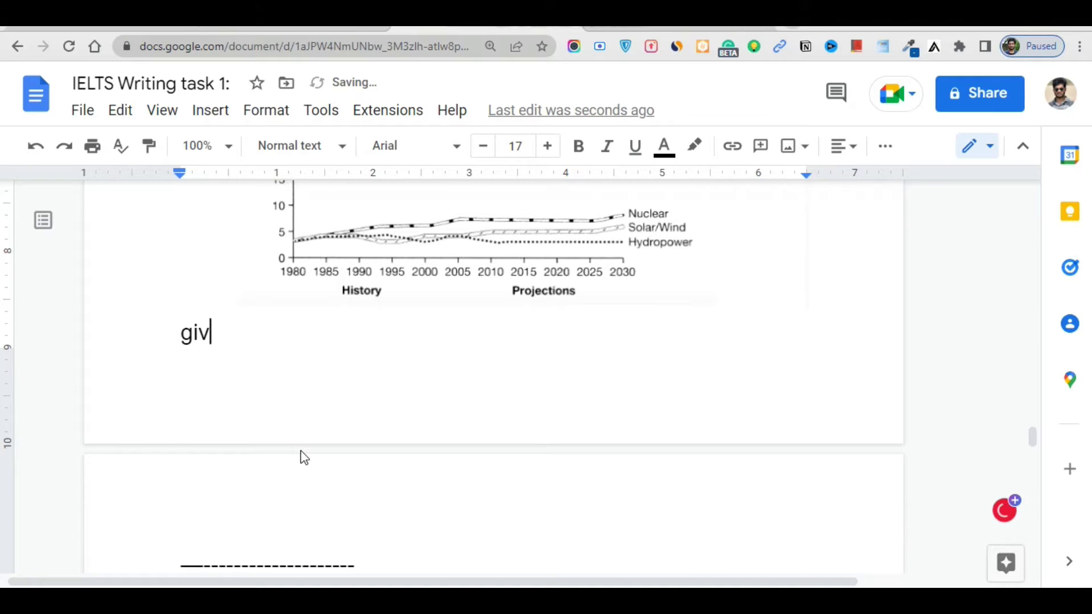
key(BackSpace)
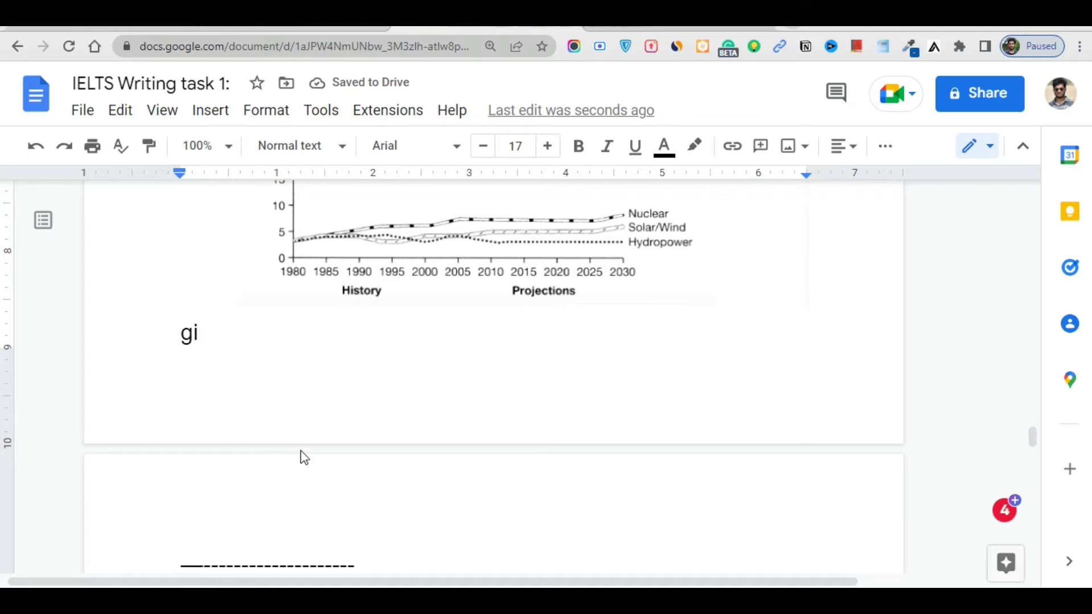
key(BackSpace)
key(BackSpace)
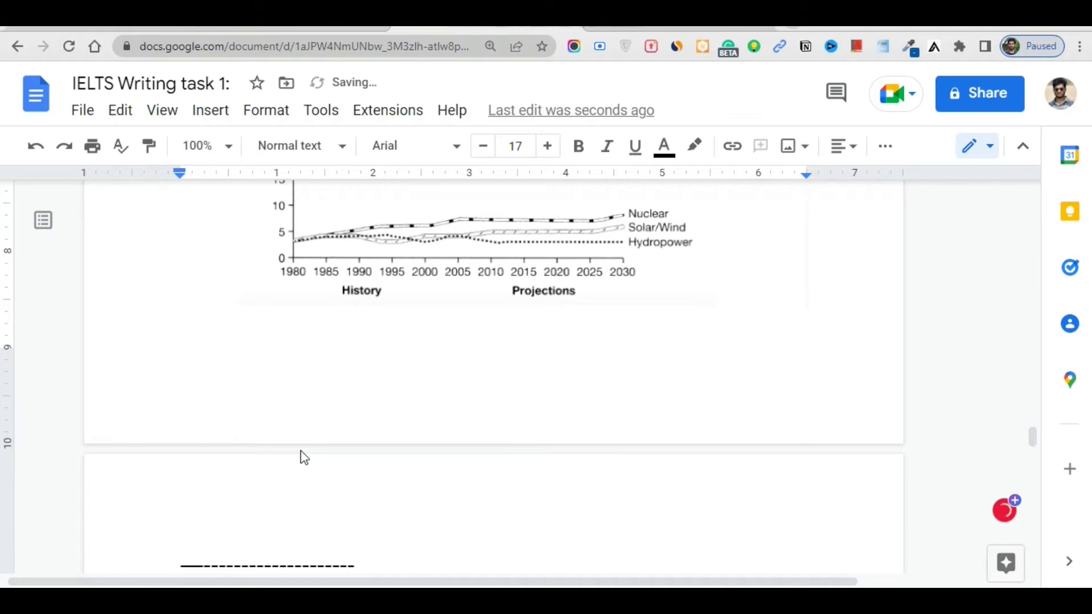
text(analy)
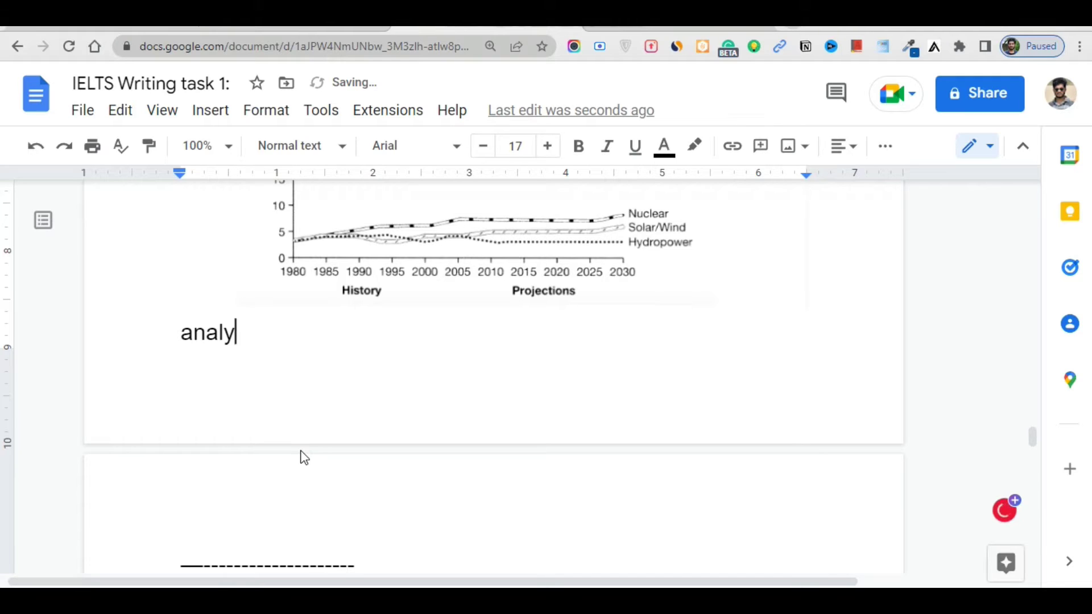
key(BackSpace)
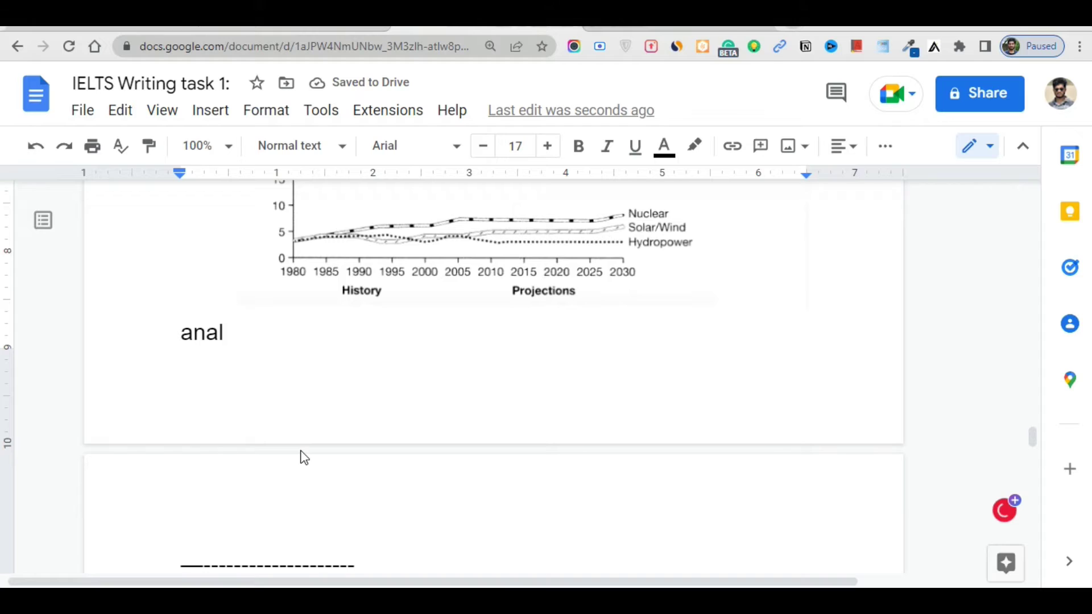
text(y)
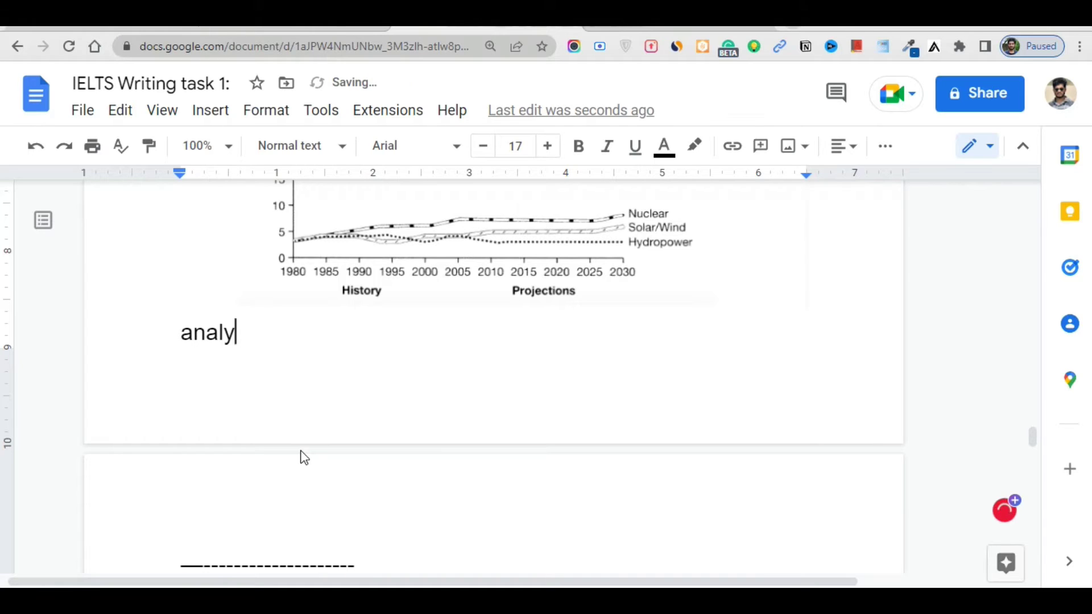
text(se the question 2 min)
Step: Add the note '4 min in total time get idea' a few lines further down
key(Return)
key(Return)
key(Return)
key(Return)
key(Return)
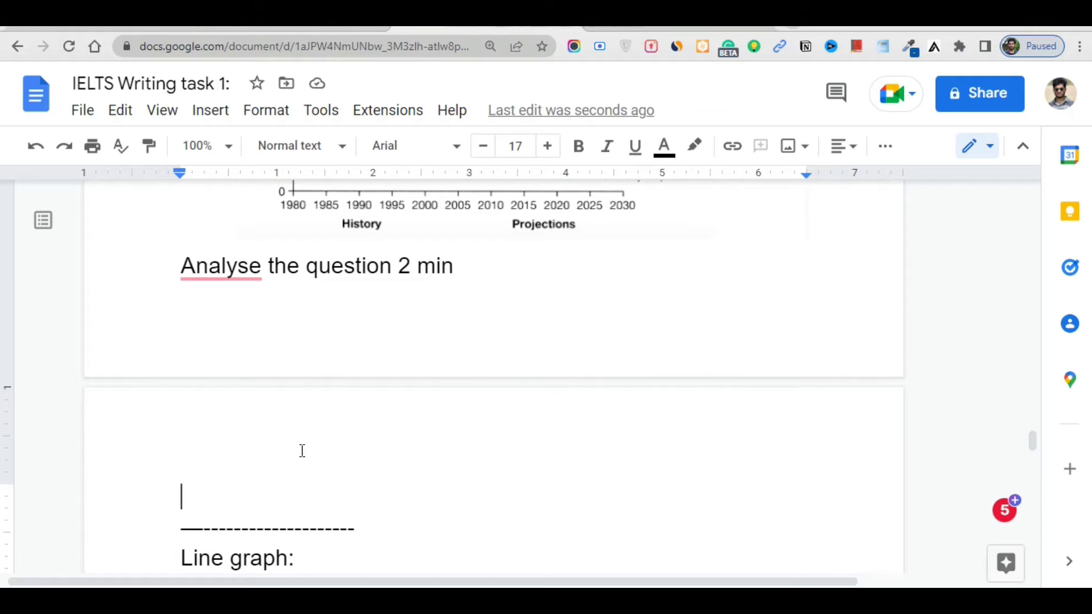
text(4 min )
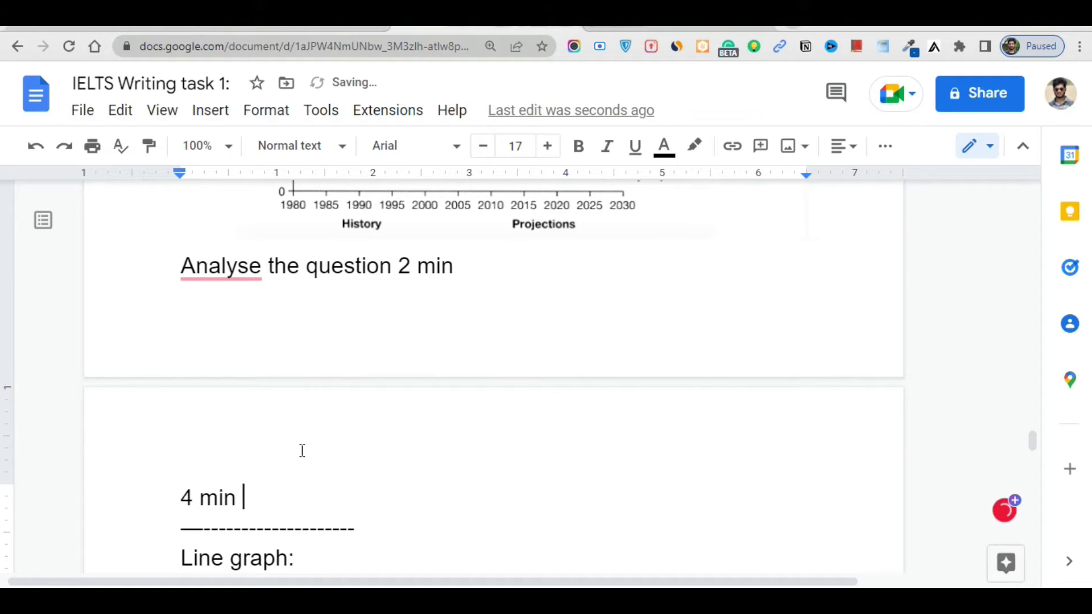
text(in total time )
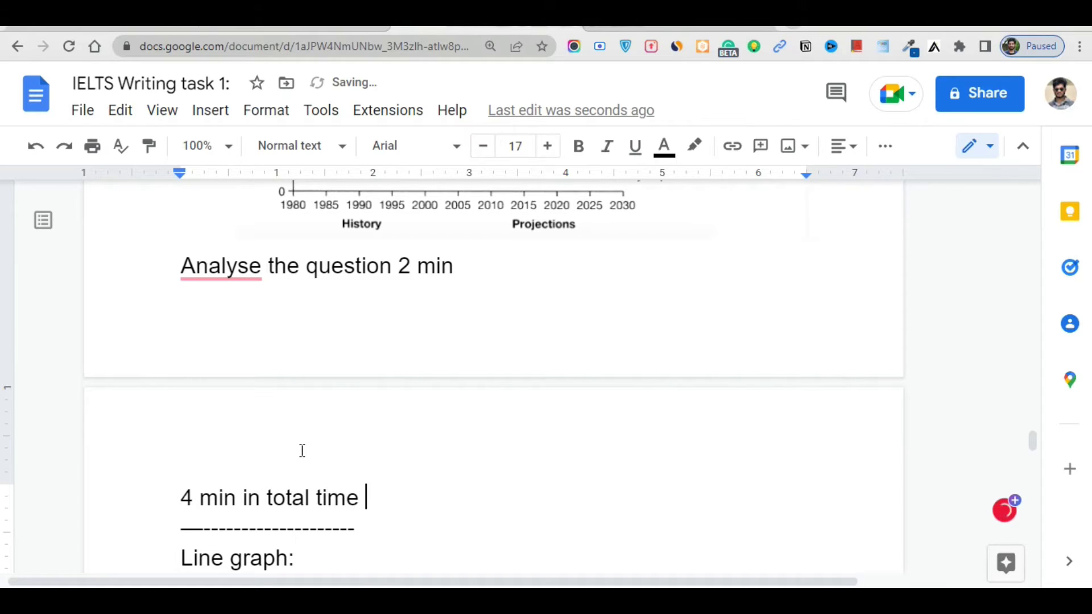
text(get idea)
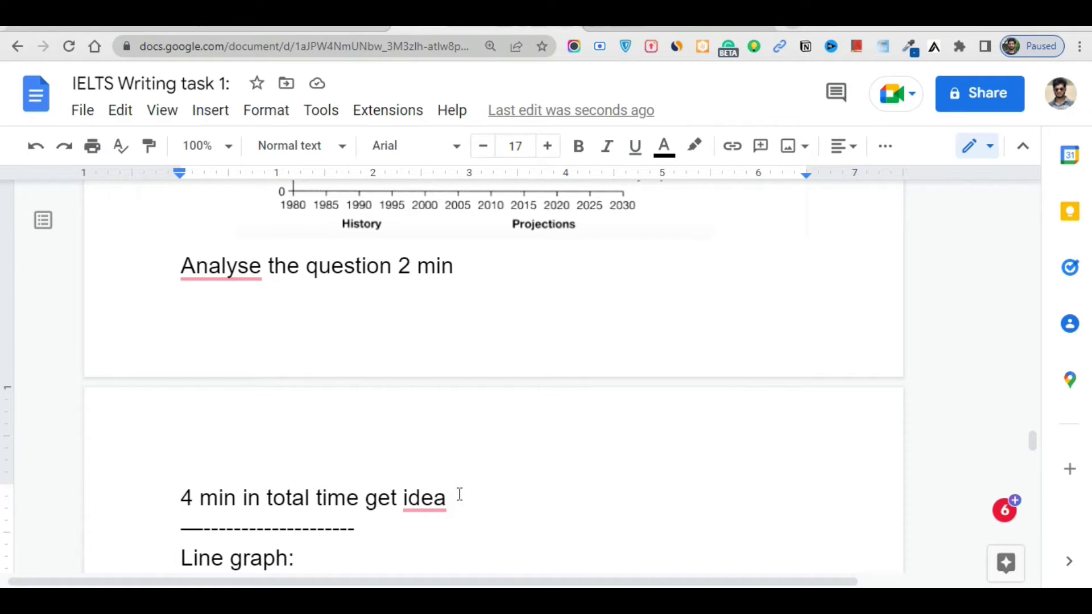
key(Return)
scroll(421, 418, down, 5)
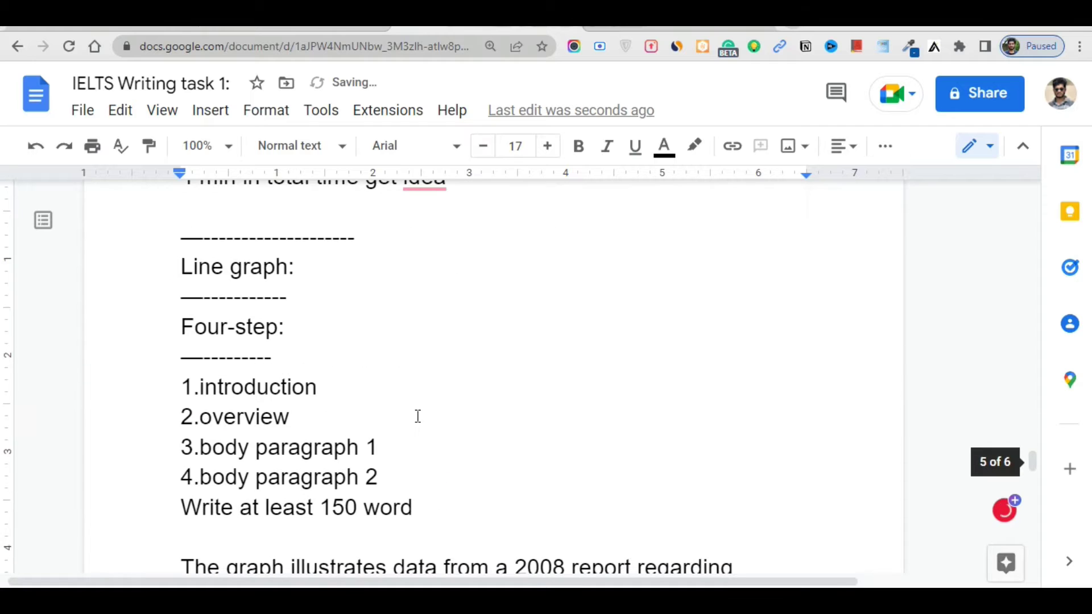
scroll(320, 362, up, 1)
click(322, 349)
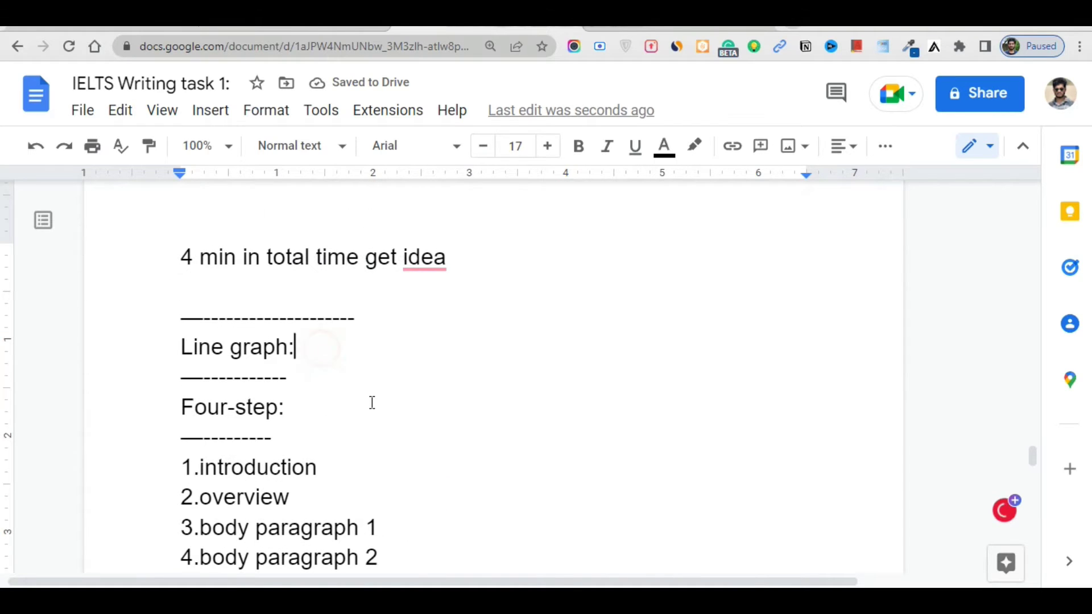
scroll(372, 403, down, 2)
click(167, 300)
drag(168, 300, 422, 434)
click(420, 431)
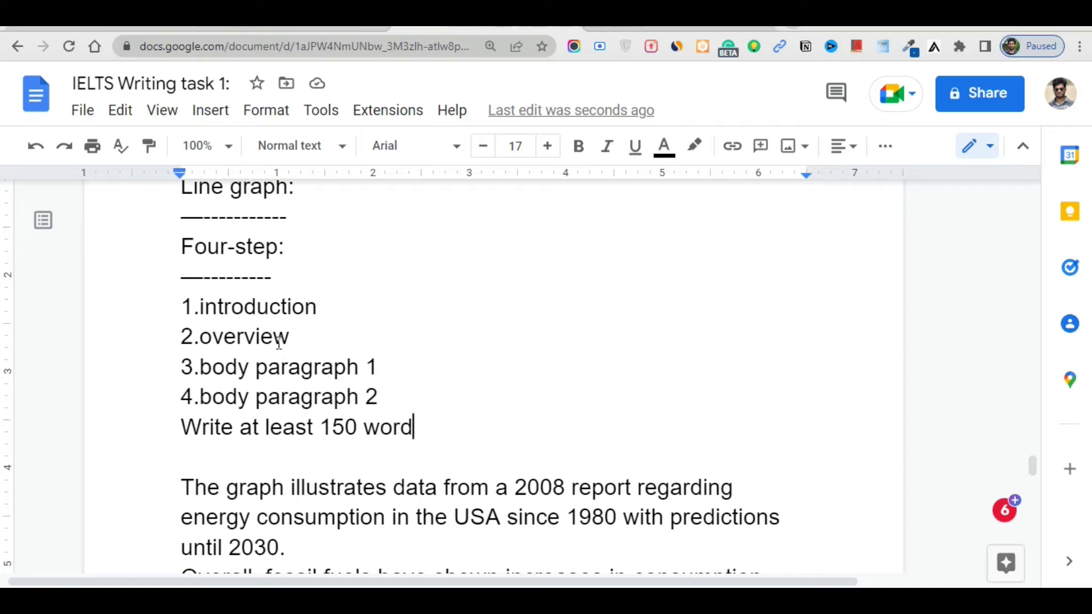
click(332, 302)
scroll(449, 400, up, 4)
scroll(450, 408, down, 5)
scroll(451, 408, up, 15)
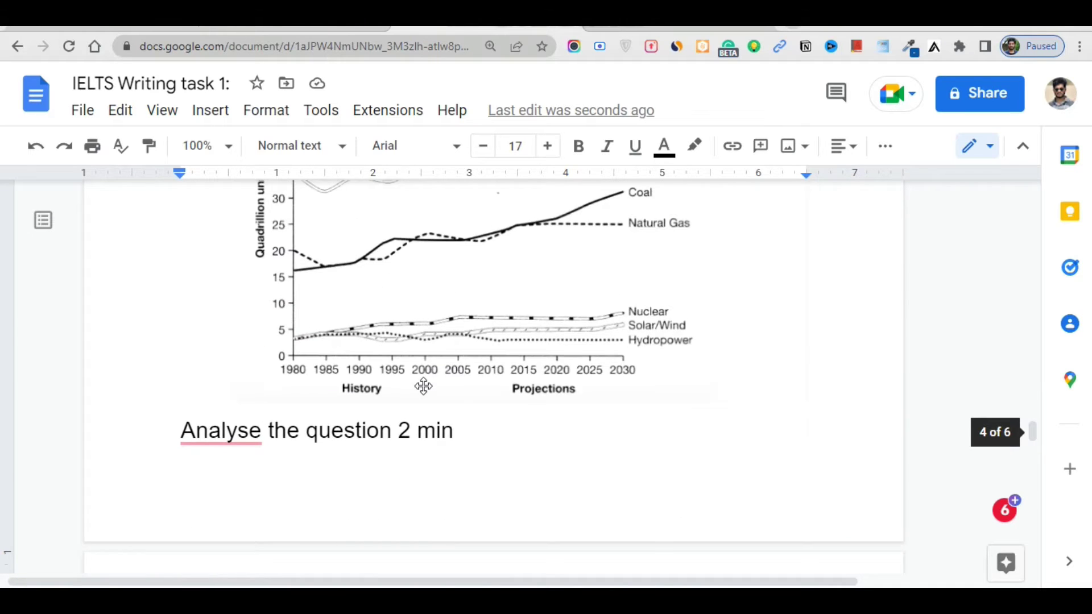
scroll(402, 286, up, 3)
scroll(405, 385, down, 6)
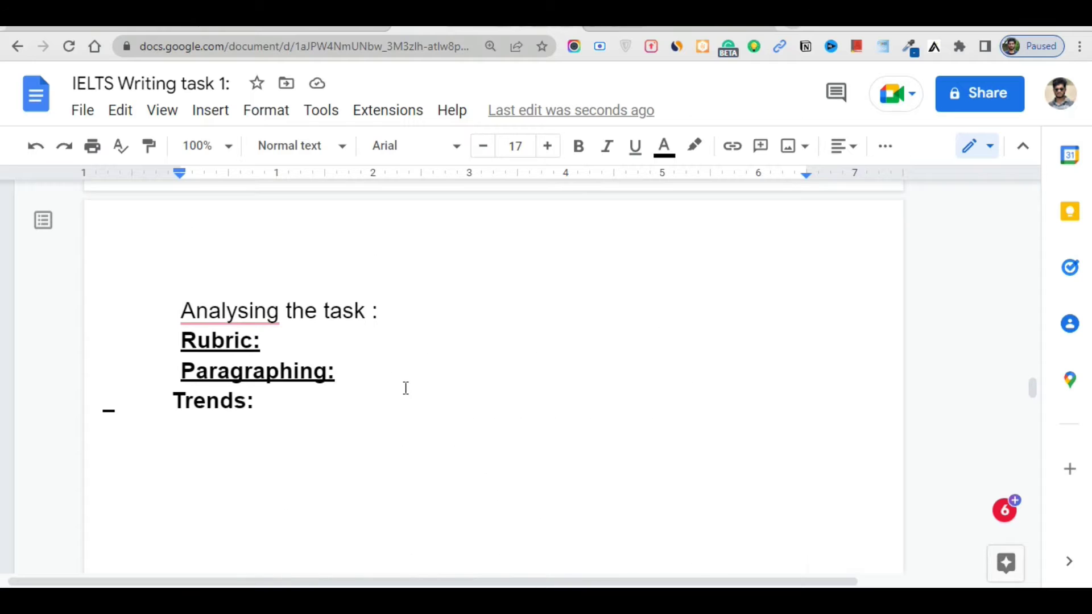
scroll(399, 361, up, 5)
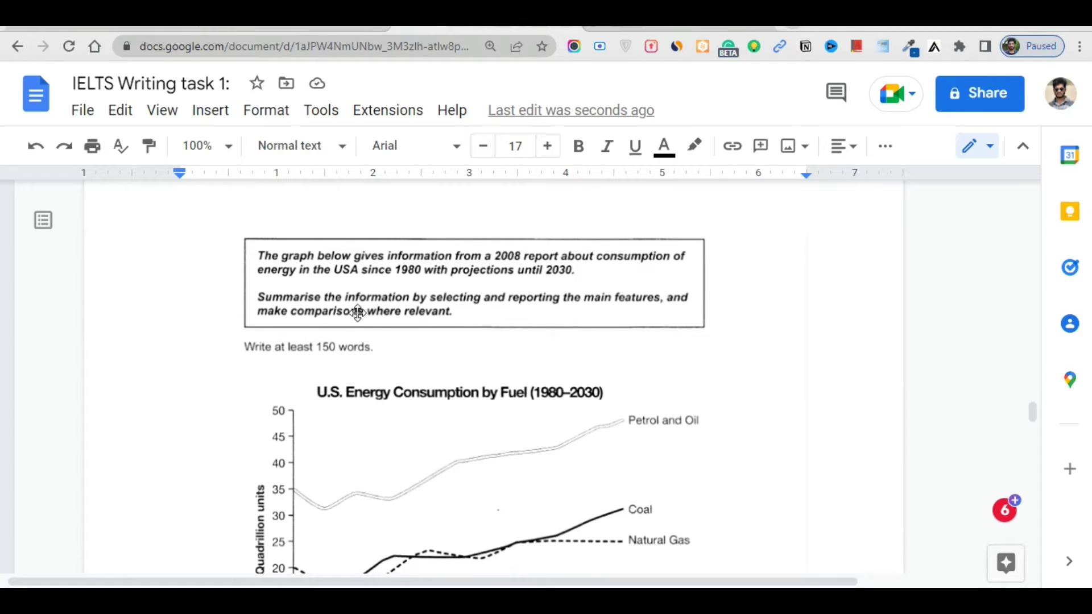
scroll(458, 385, down, 1)
scroll(432, 296, down, 2)
scroll(446, 332, down, 8)
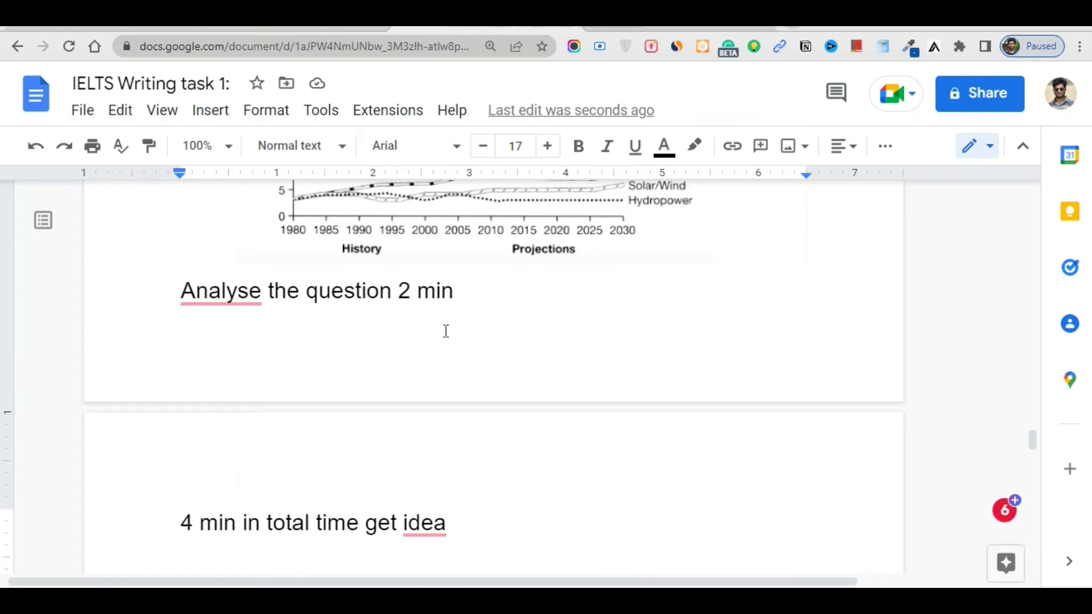
scroll(394, 336, down, 4)
click(316, 493)
scroll(388, 483, down, 1)
click(389, 456)
click(397, 481)
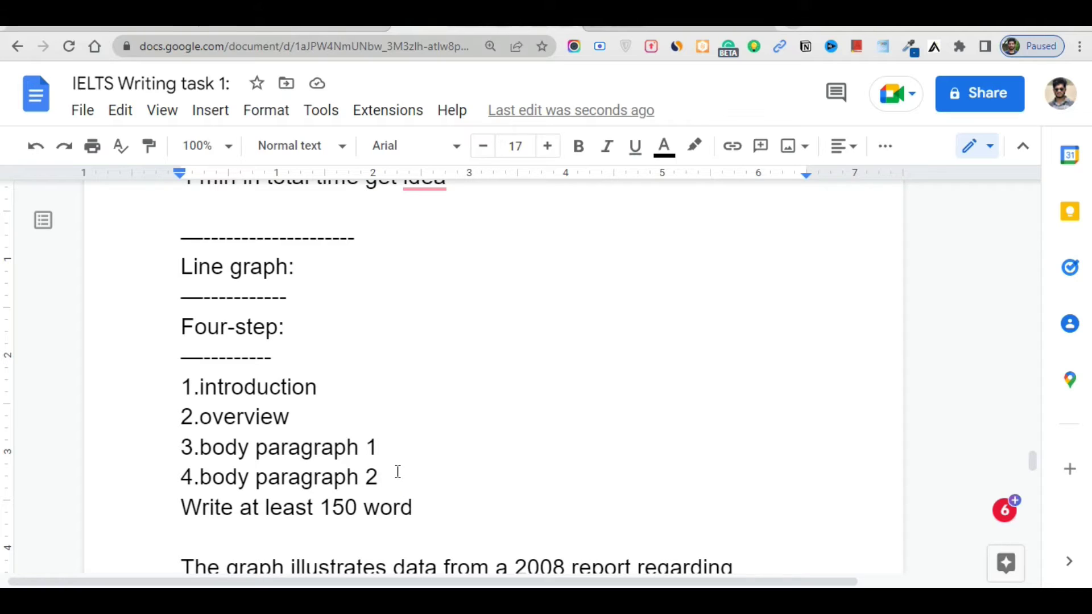
click(400, 443)
drag(442, 507, 177, 382)
click(330, 445)
drag(444, 500, 178, 369)
click(410, 420)
scroll(439, 475, down, 3)
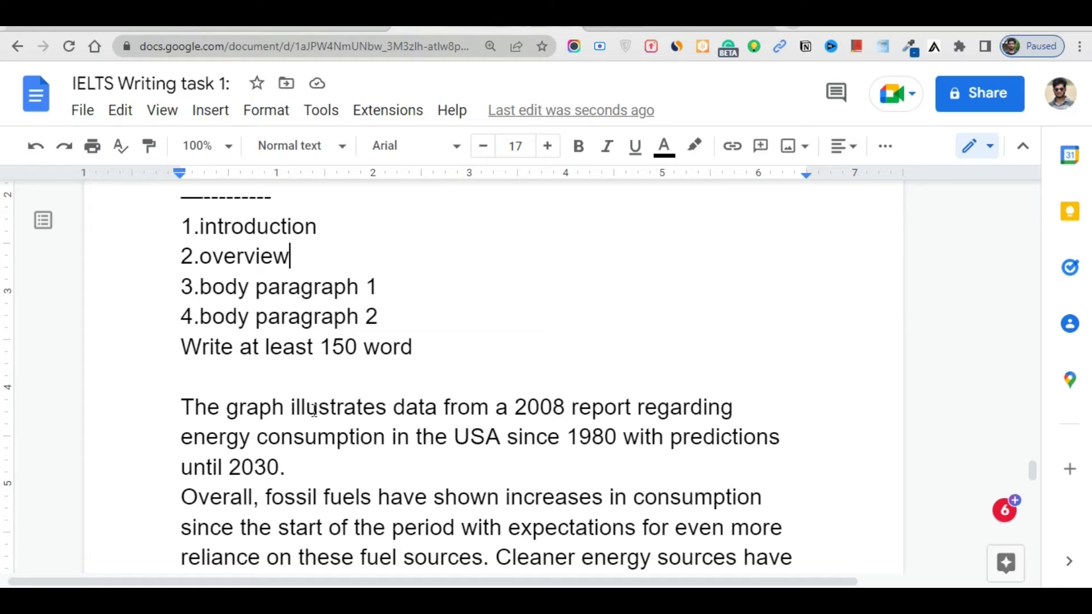
drag(284, 409, 225, 410)
Step: Underline 'graph' in the model introduction and follow it with '(bar chart, line graph)-'
click(635, 147)
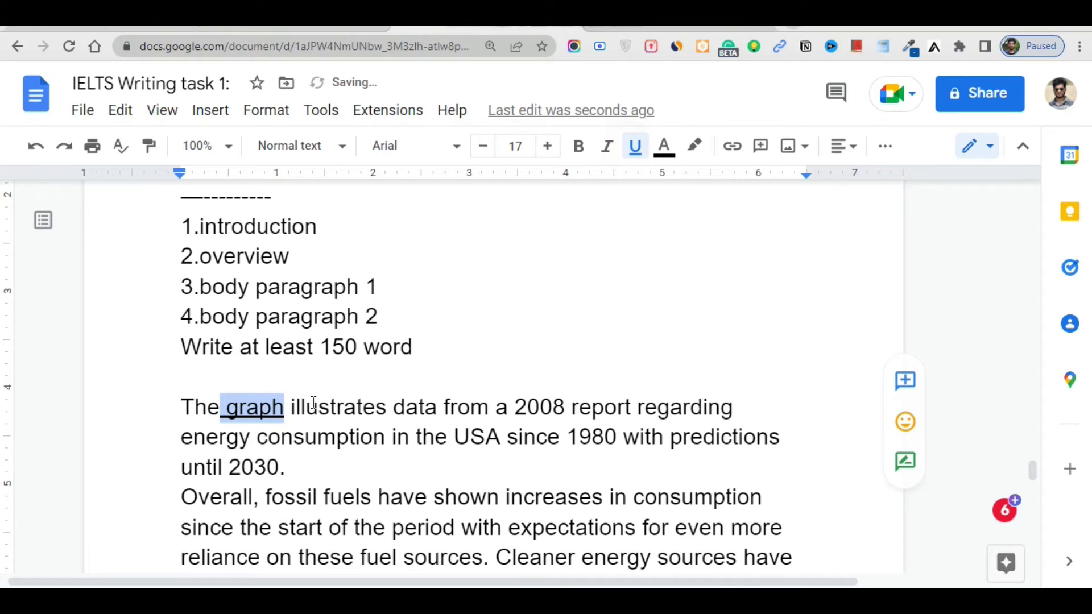
click(286, 407)
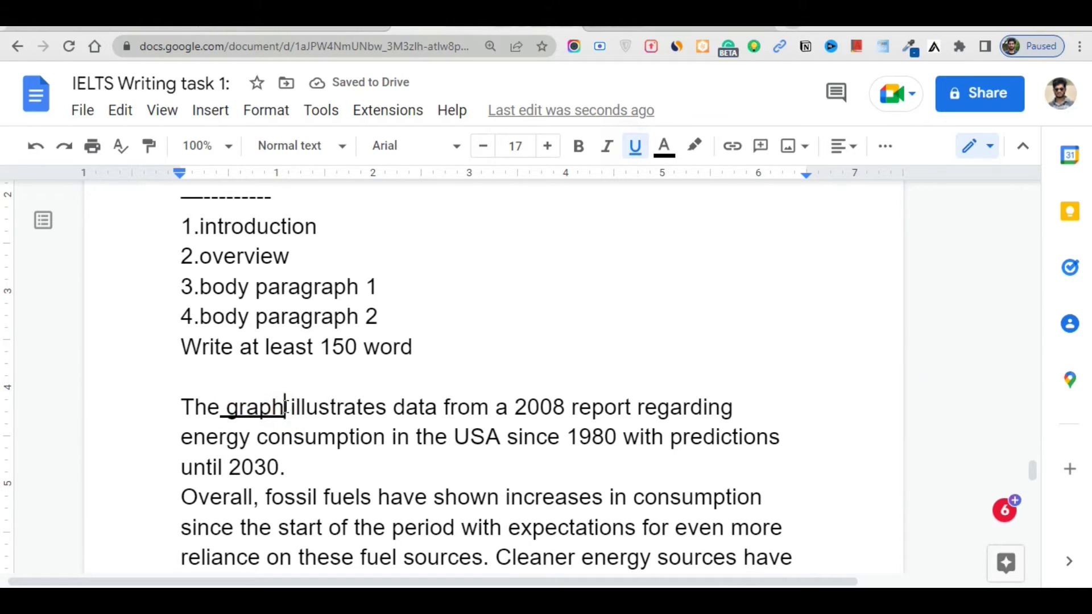
text(bar char)
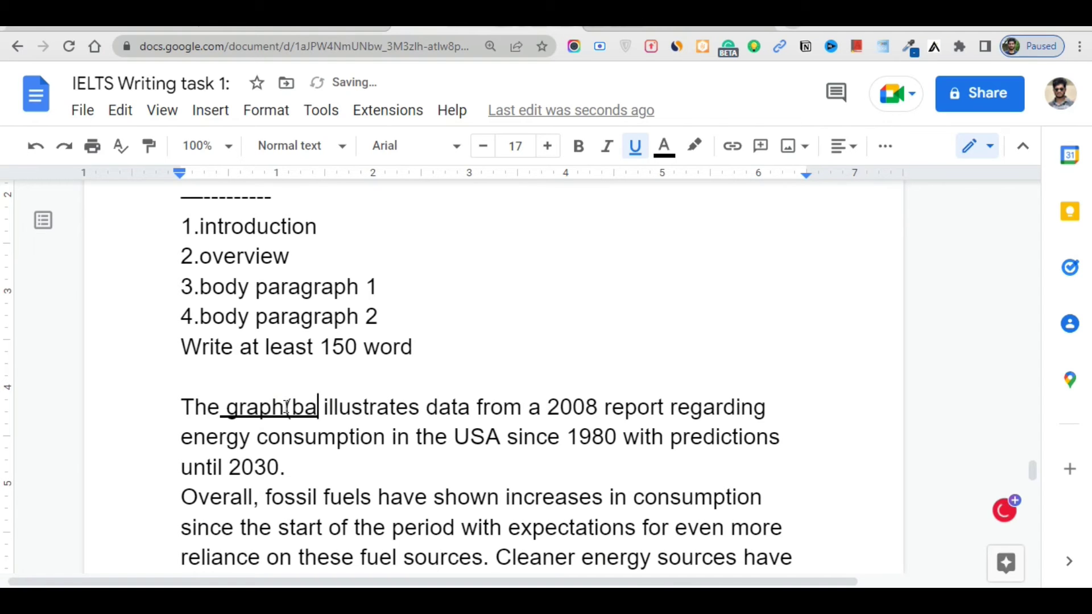
text(t)
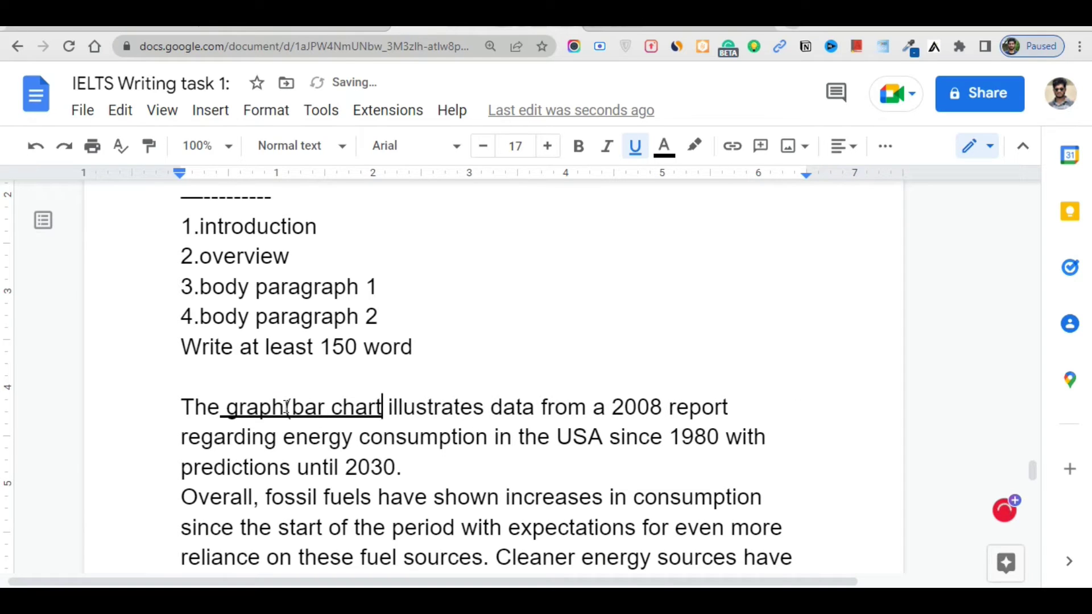
text(,)
text(line )
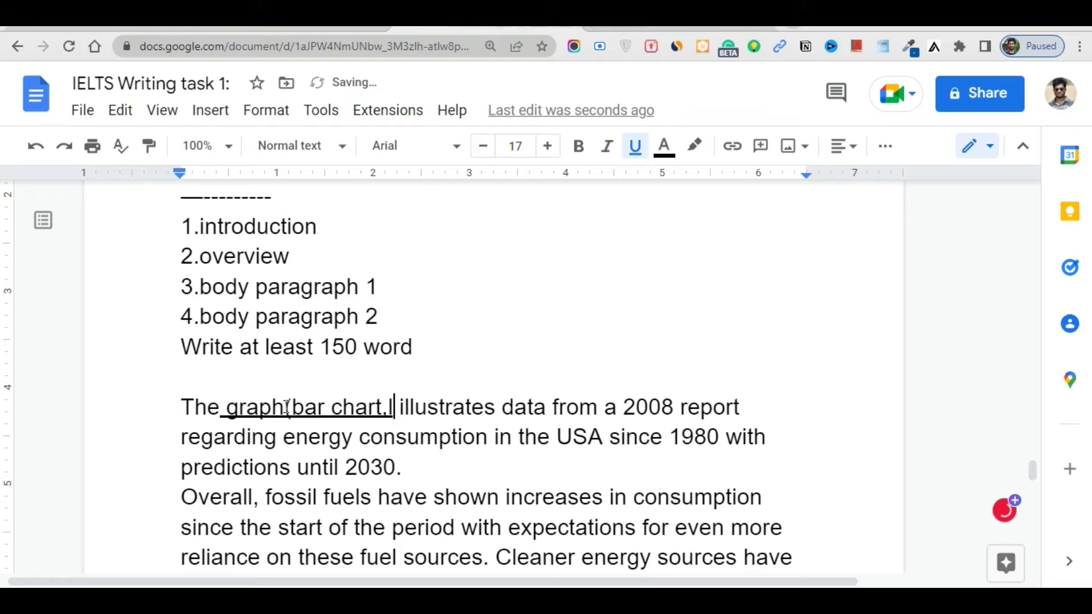
text(grp illustra)
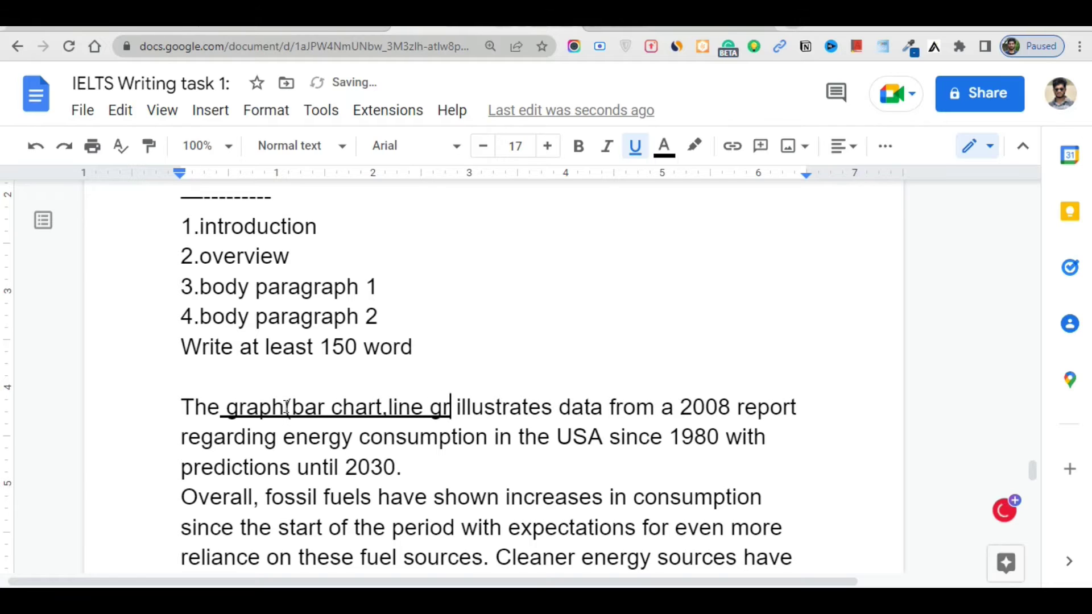
key(BackSpace)
key(BackSpace)
text(aph))
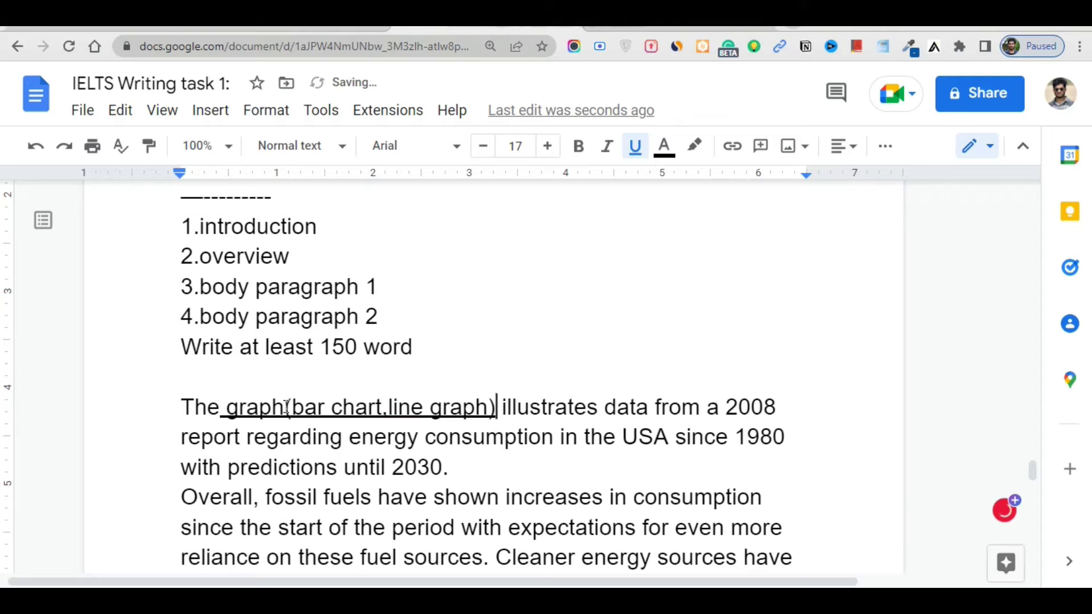
text(-)
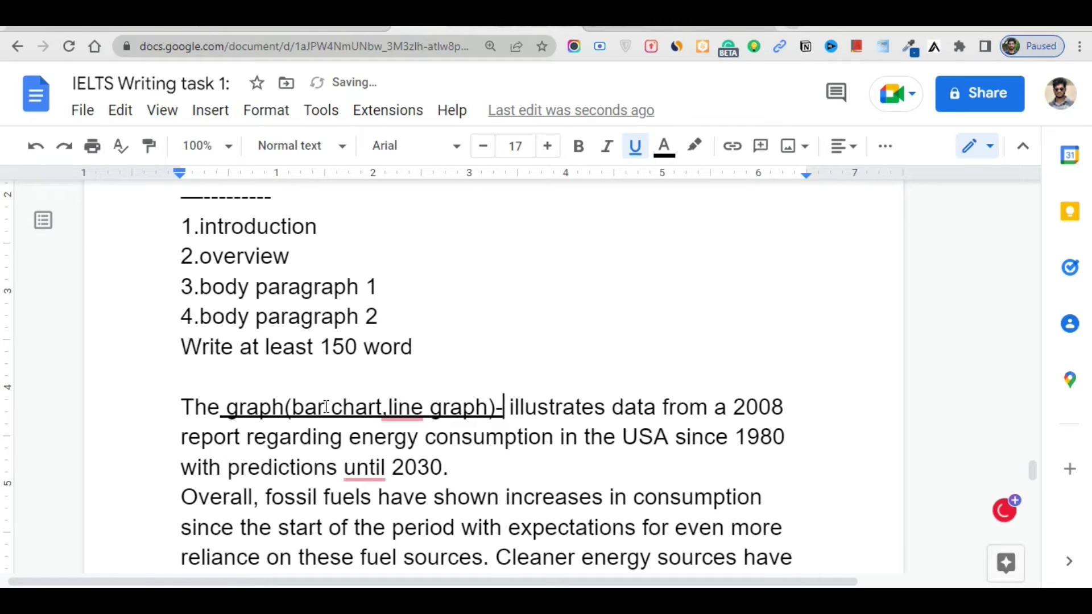
mouse_move(408, 419)
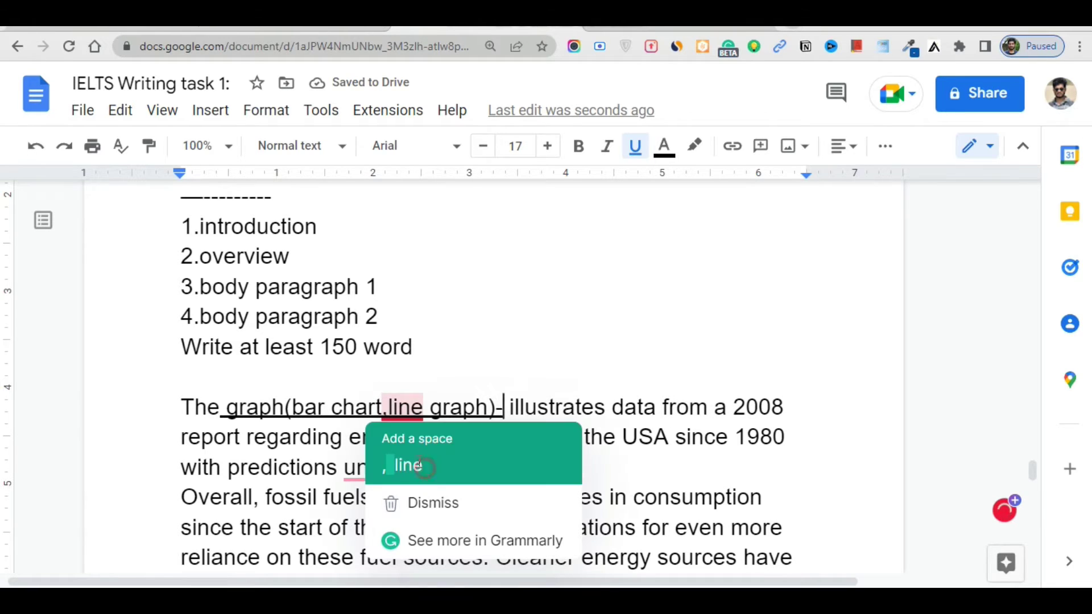
click(416, 462)
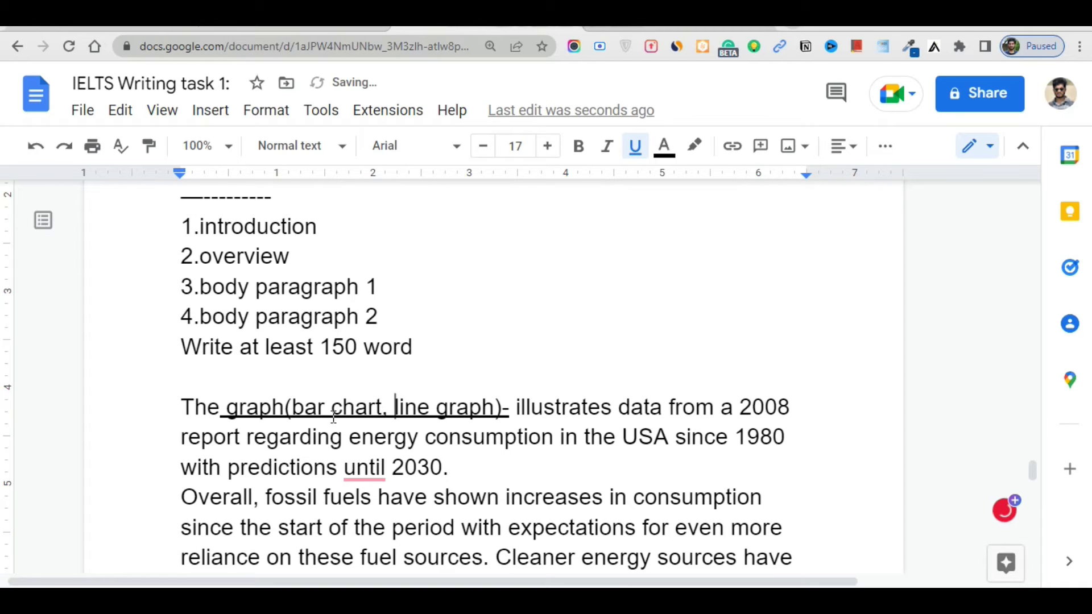
drag(284, 408, 176, 409)
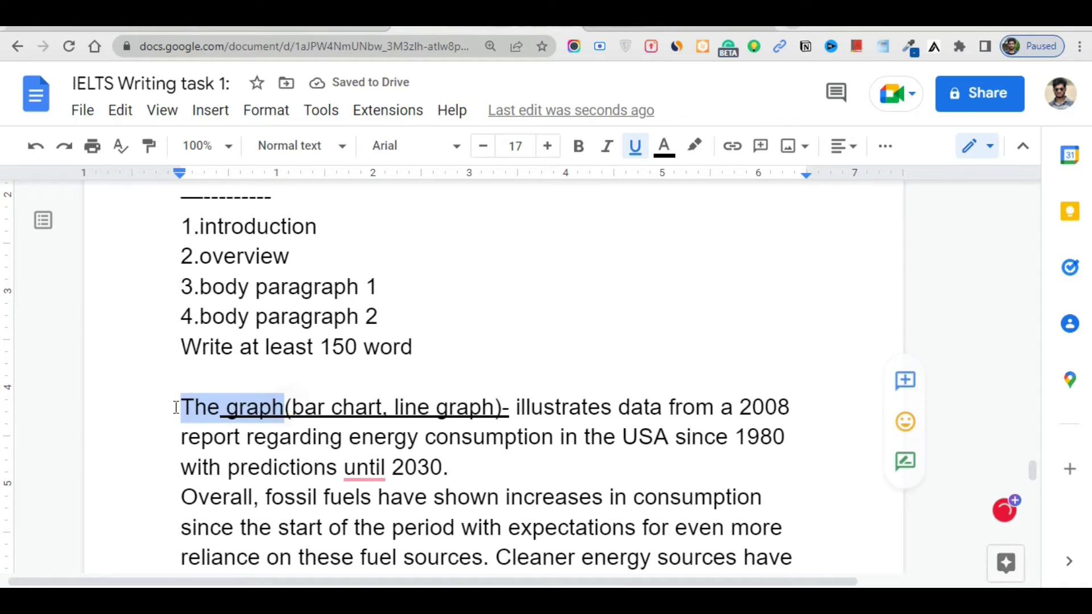
click(402, 387)
scroll(370, 433, up, 7)
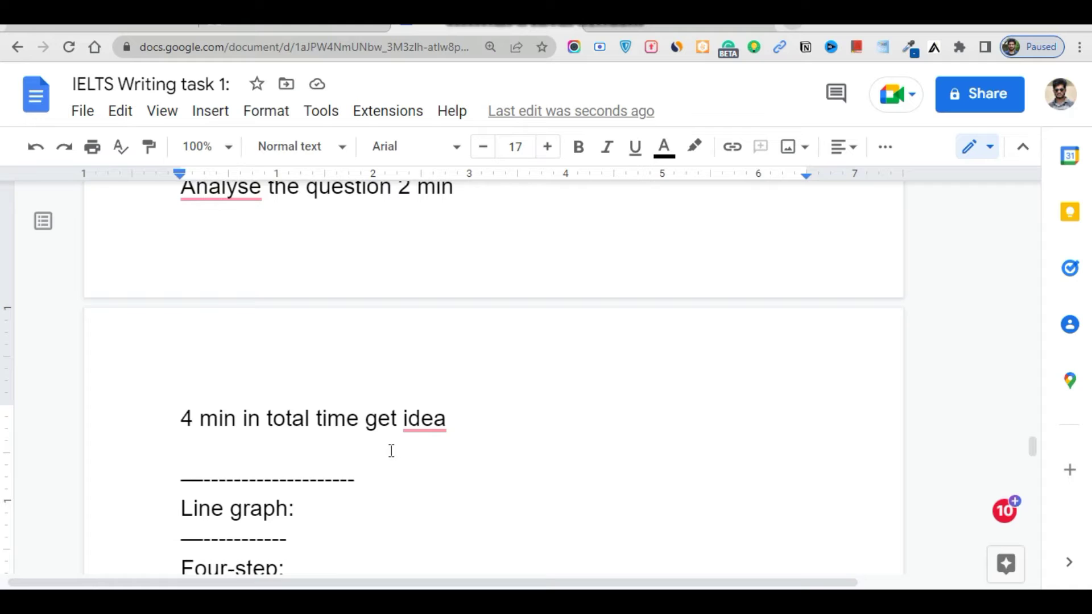
scroll(391, 452, down, 5)
scroll(403, 449, up, 10)
click(403, 354)
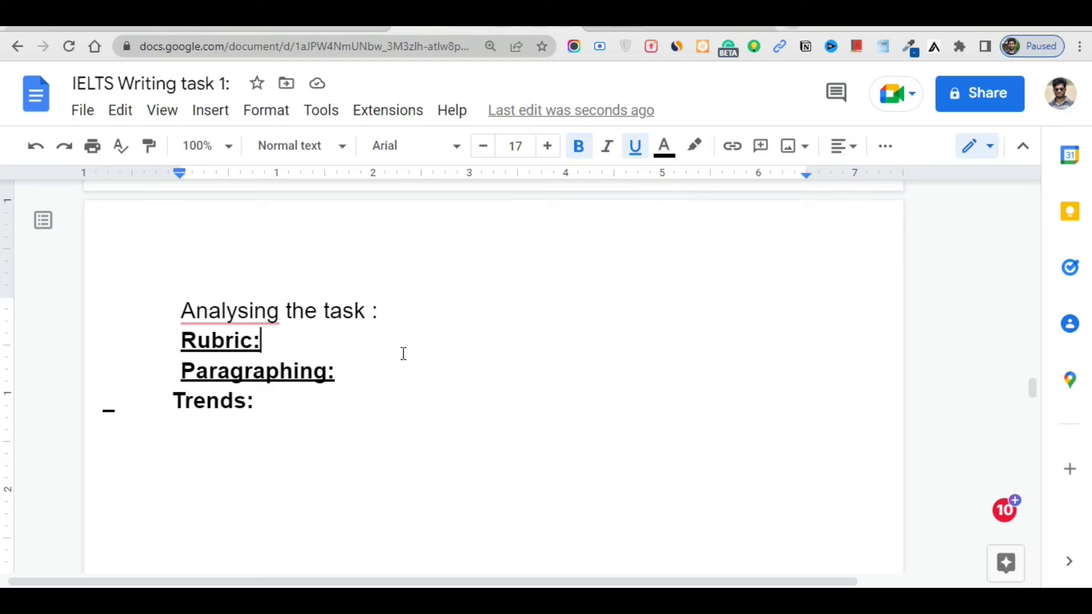
scroll(558, 393, down, 6)
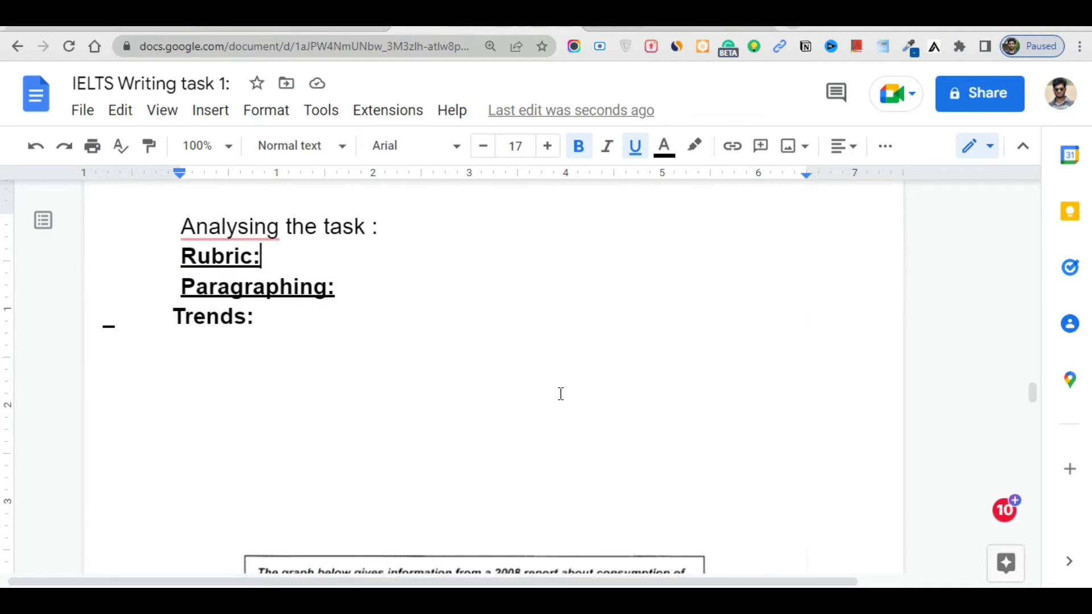
scroll(540, 390, down, 4)
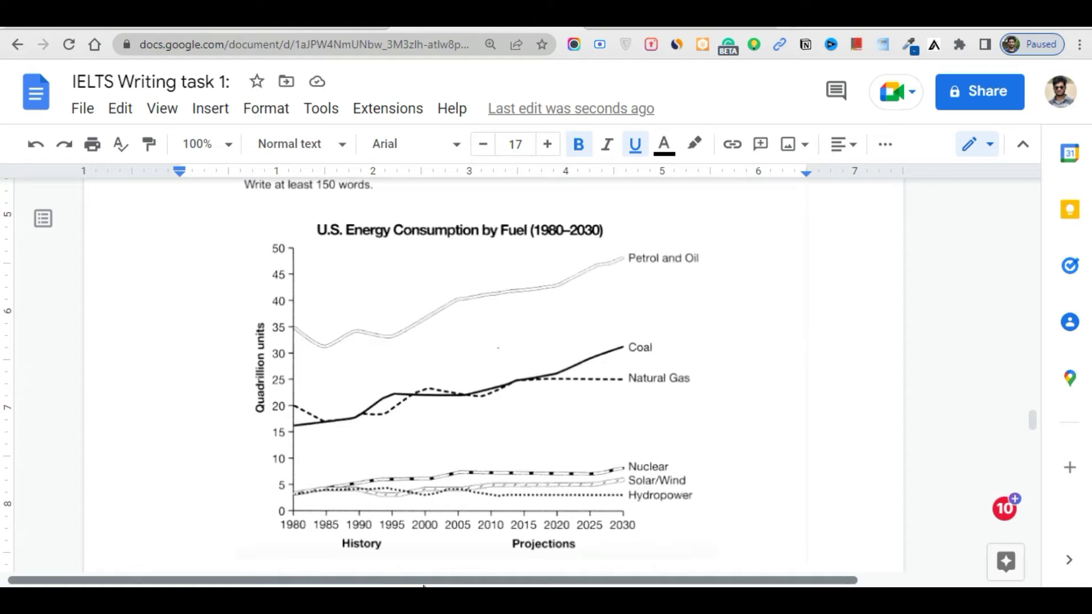
scroll(399, 455, down, 3)
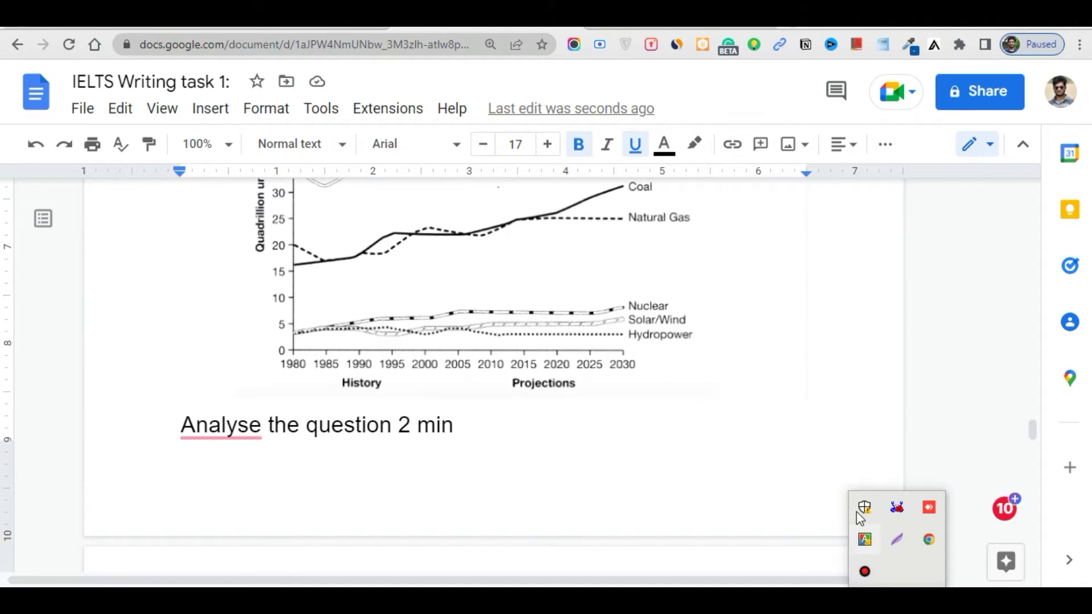
click(897, 539)
drag(199, 173, 952, 404)
click(967, 314)
mouse_move(313, 357)
mouse_down()
mouse_move(486, 395)
mouse_move(658, 391)
mouse_move(673, 402)
mouse_move(647, 394)
mouse_up()
click(967, 293)
drag(330, 376, 531, 374)
drag(271, 189, 272, 340)
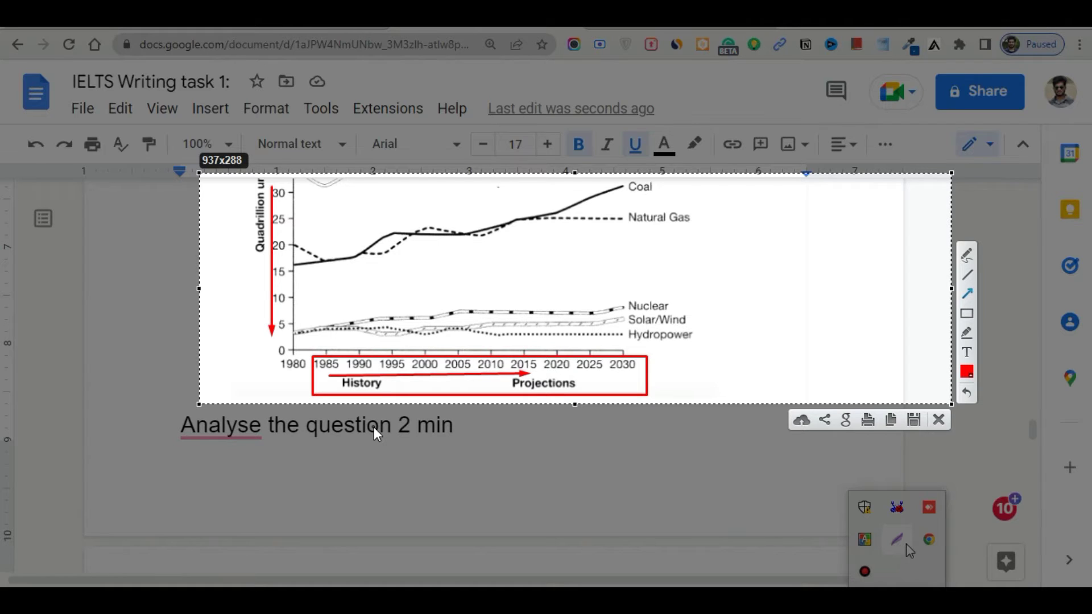
drag(243, 199, 244, 354)
drag(398, 388, 535, 392)
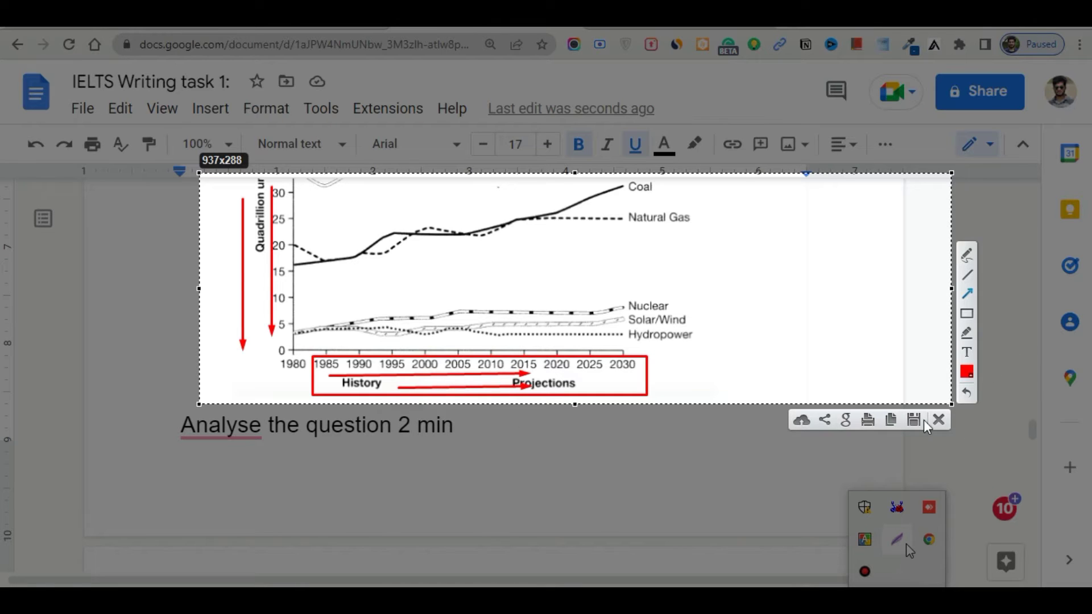
click(939, 419)
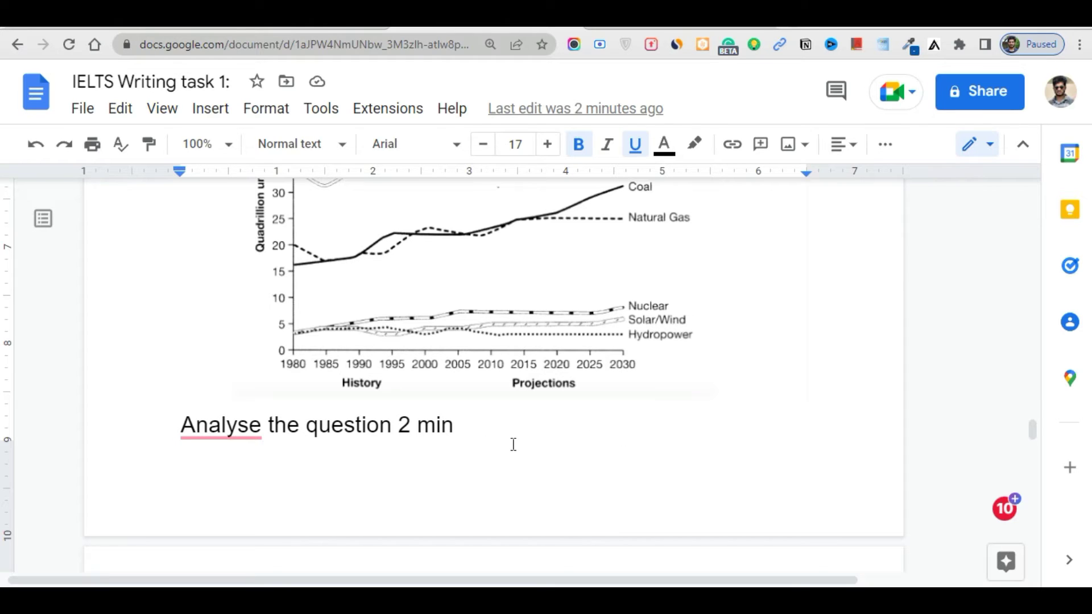
Step: Insert an opening bracket after '1.introduction', then remove it again
scroll(492, 453, down, 4)
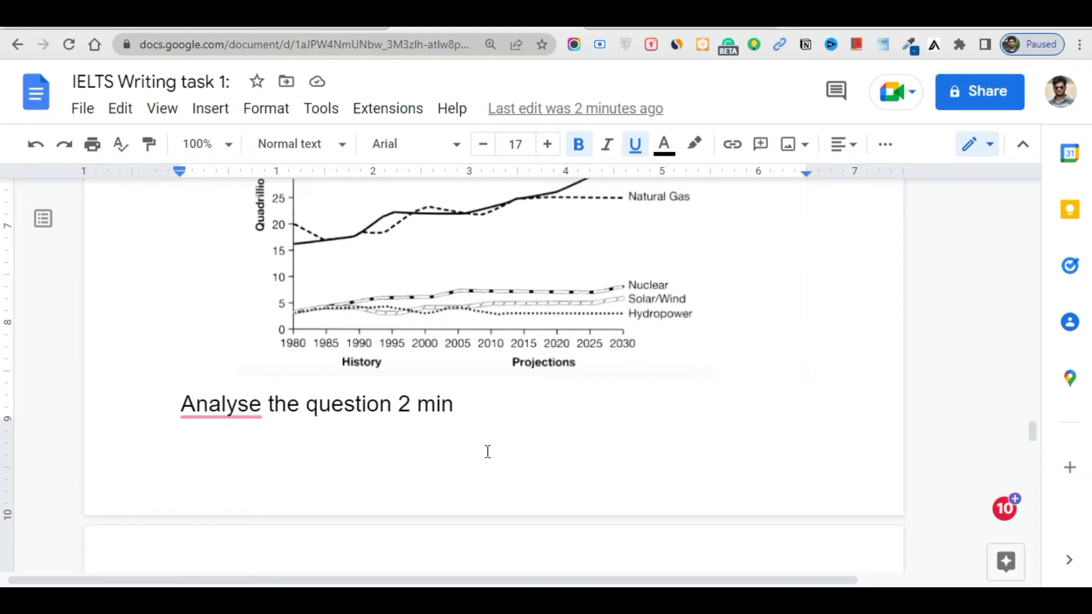
click(363, 518)
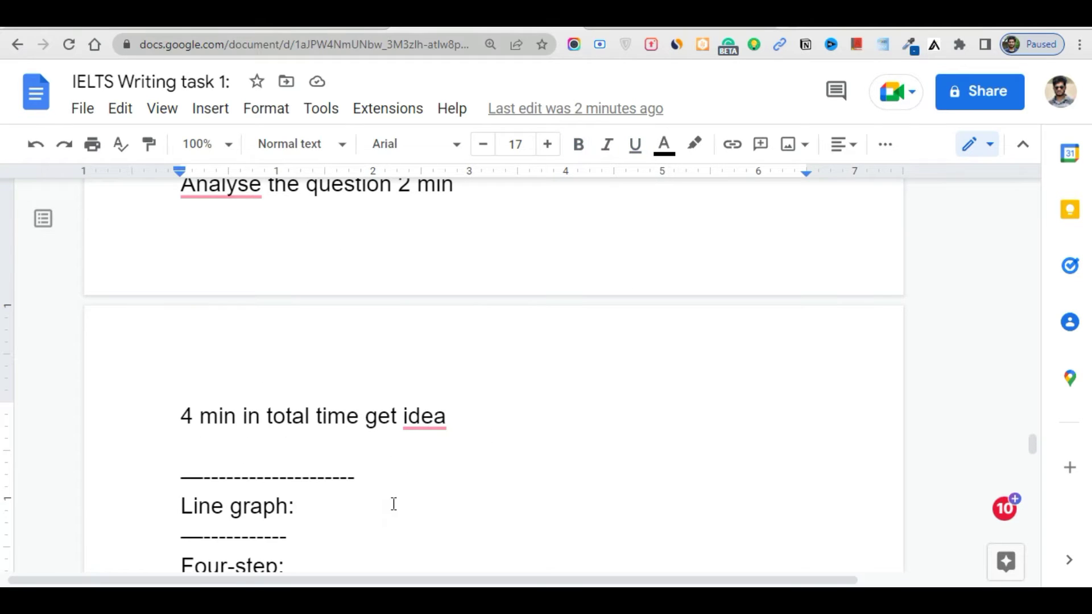
scroll(390, 495, down, 5)
click(356, 310)
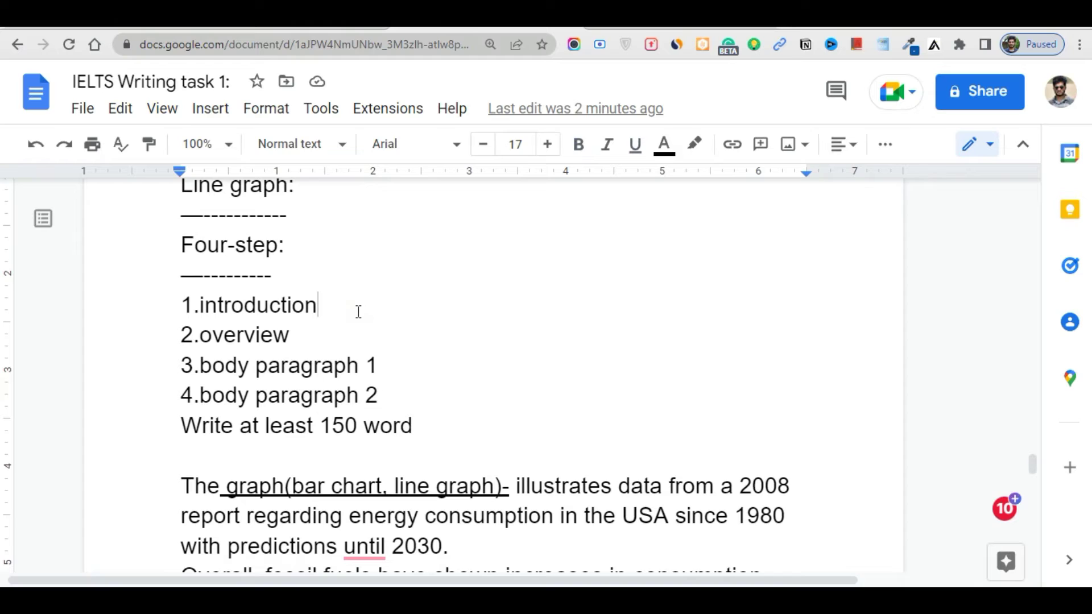
text(()
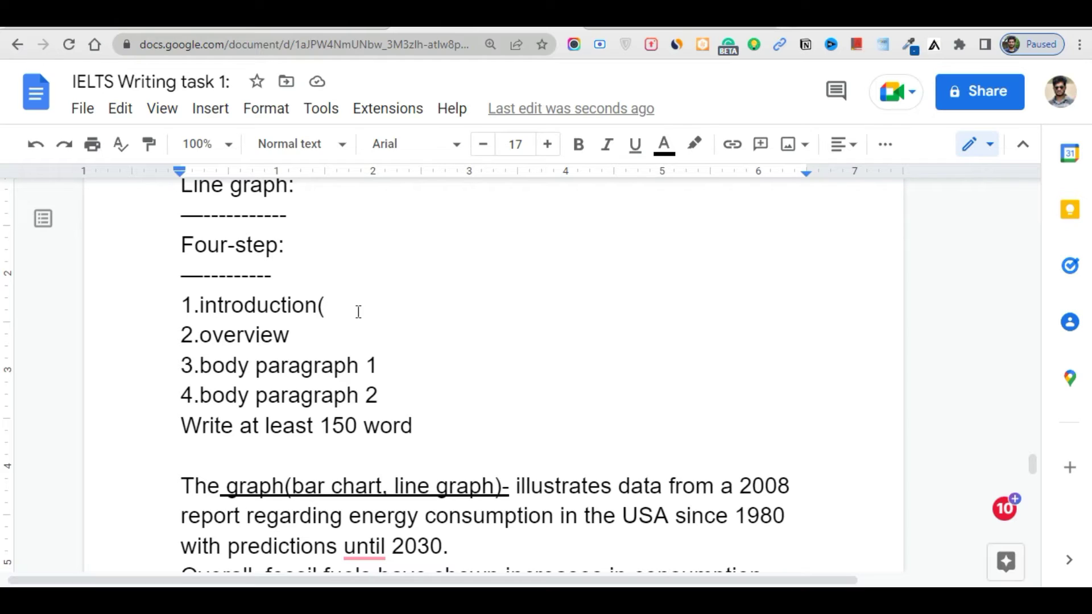
key(BackSpace)
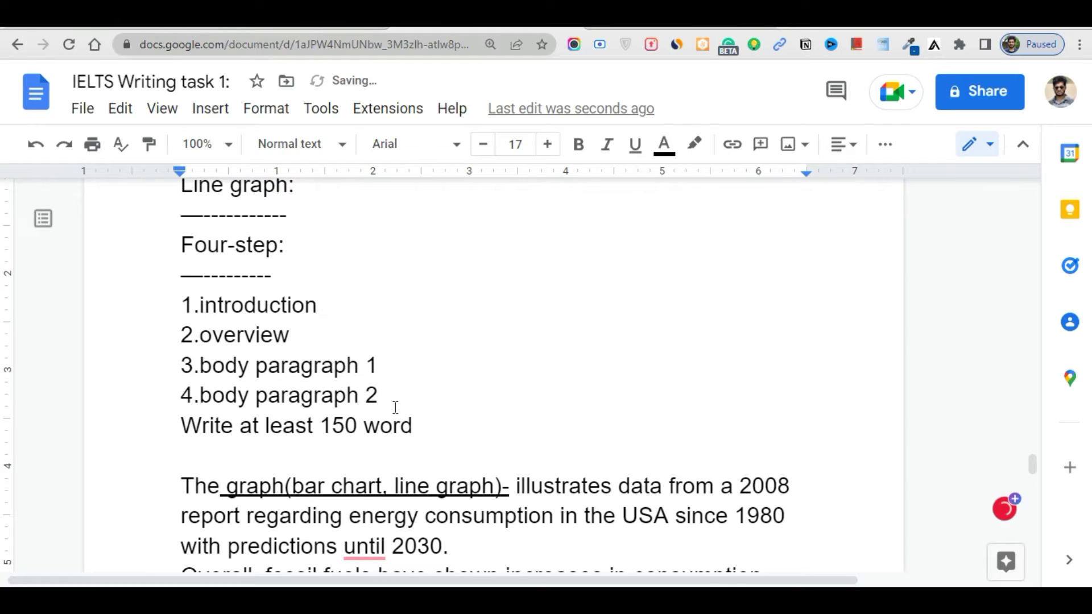
Step: Turn the word-count target into a range, giving 'Write at least (150-170) word'
drag(434, 426, 180, 428)
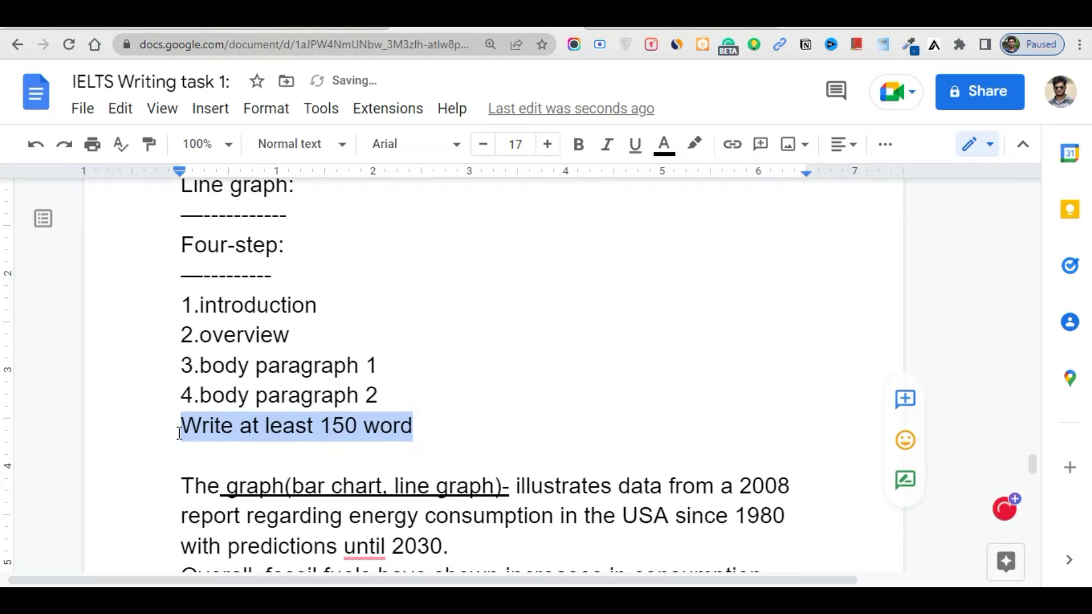
click(390, 428)
click(360, 429)
text(+)
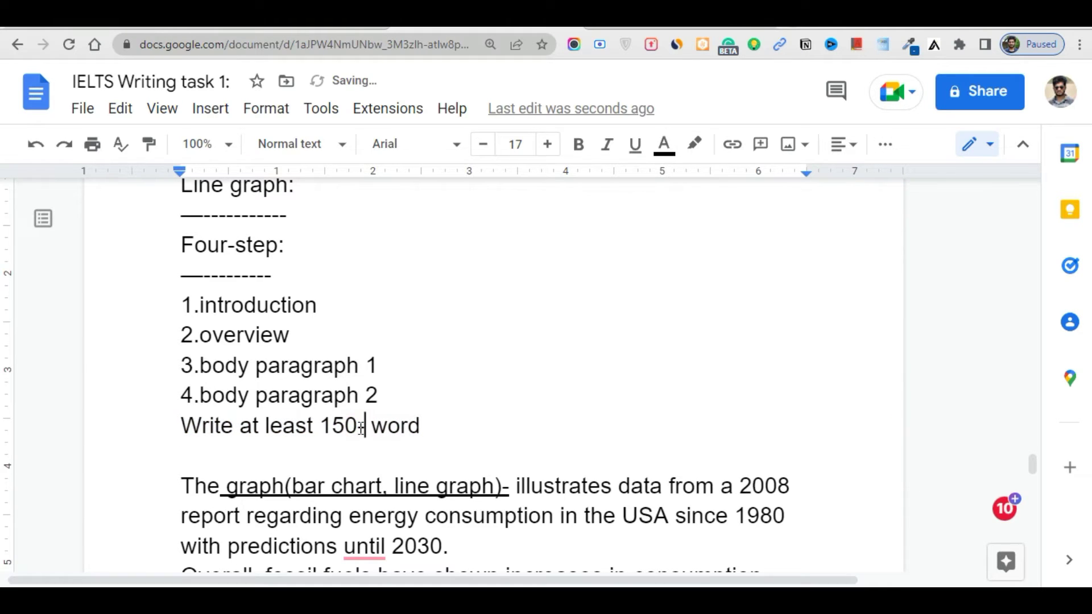
text(170)
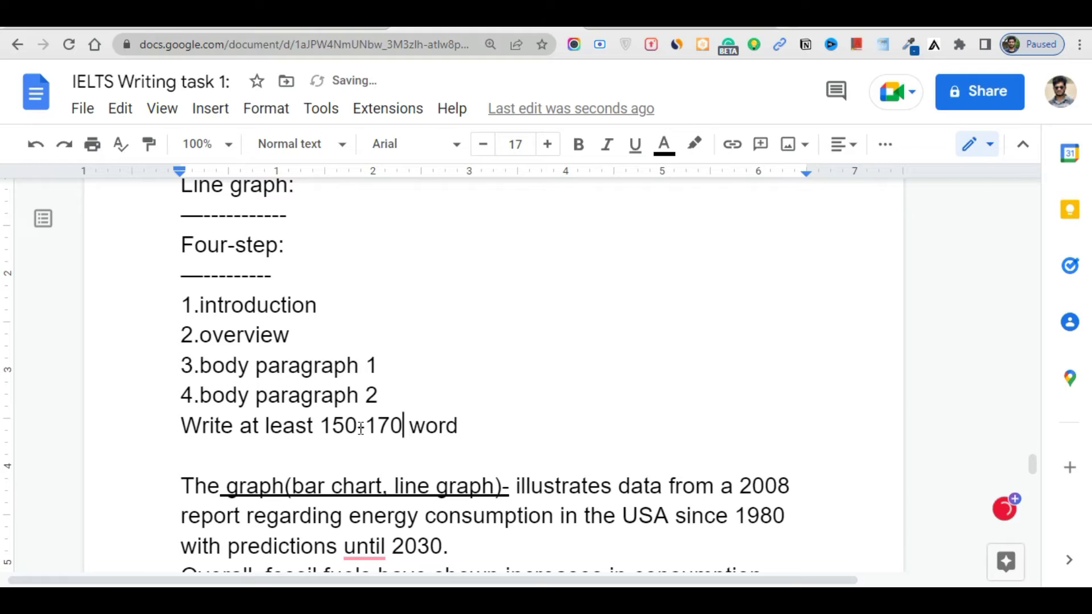
key(BackSpace)
text())
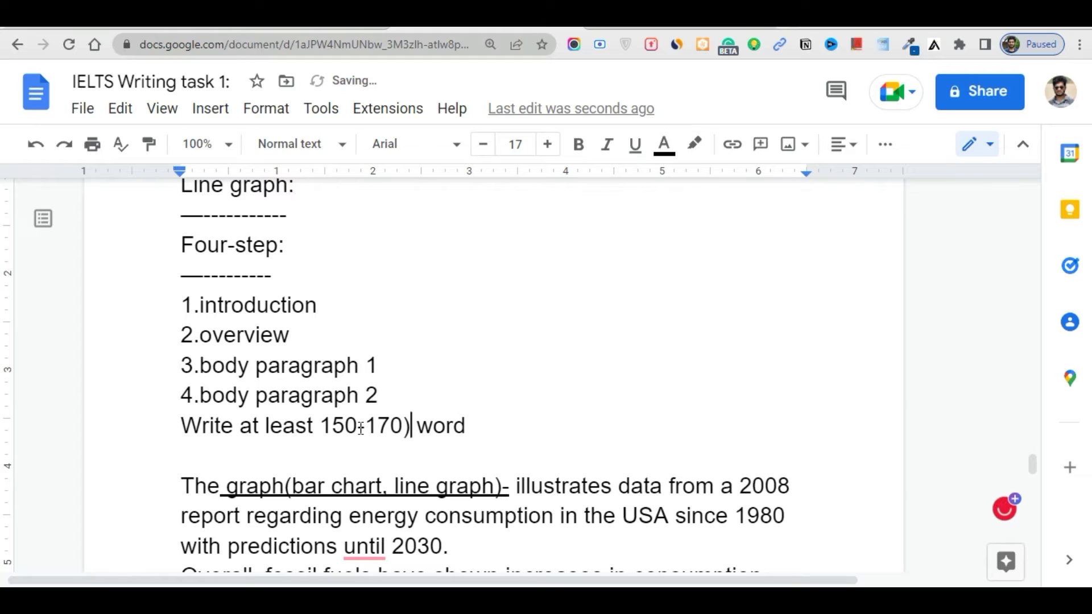
click(323, 426)
text(()
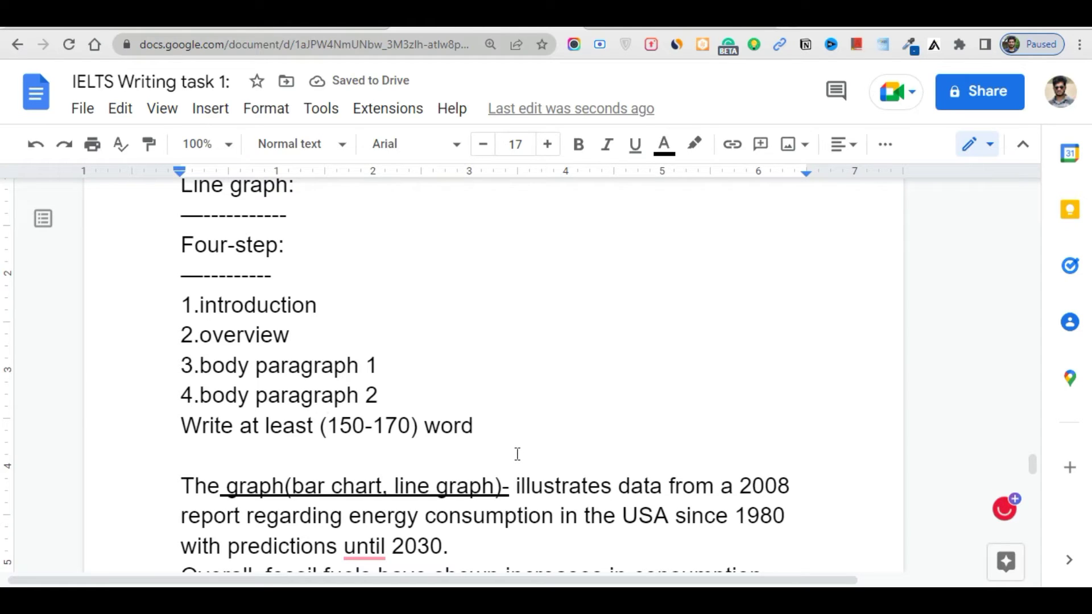
scroll(516, 455, up, 15)
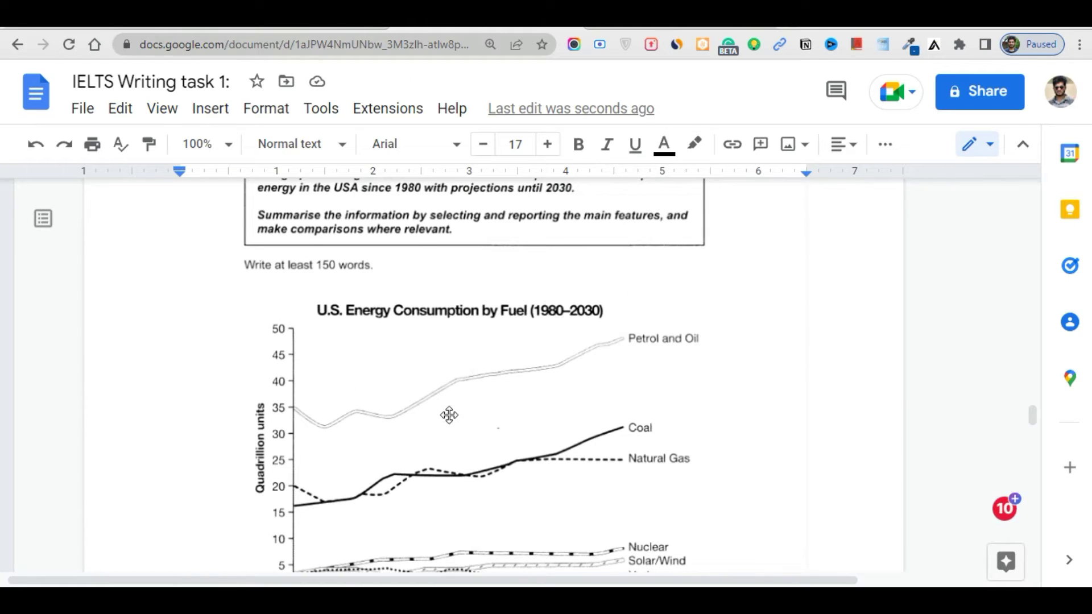
scroll(415, 426, down, 3)
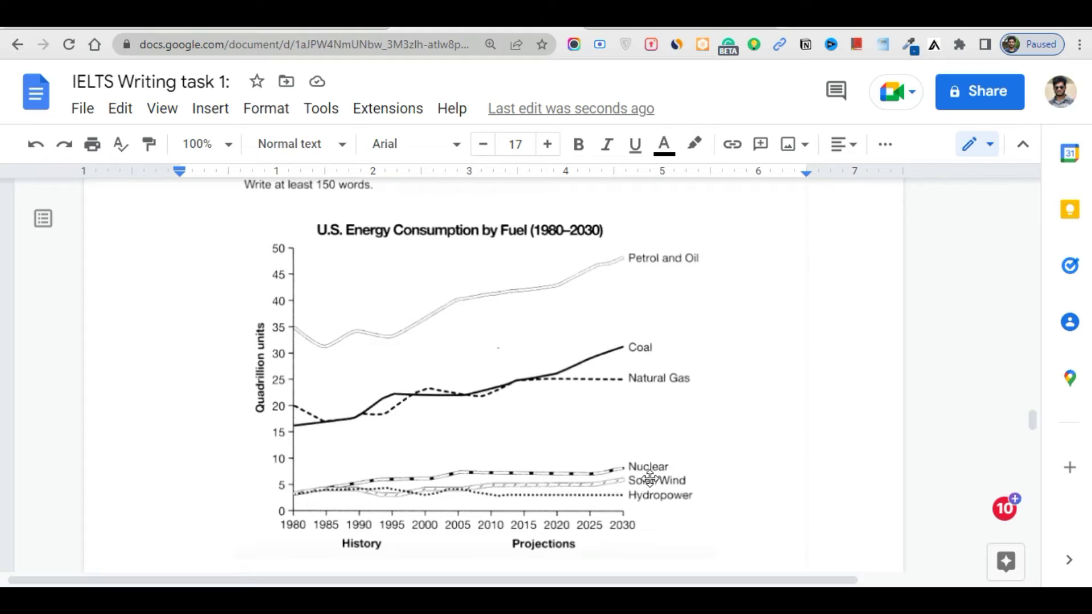
scroll(654, 492, down, 5)
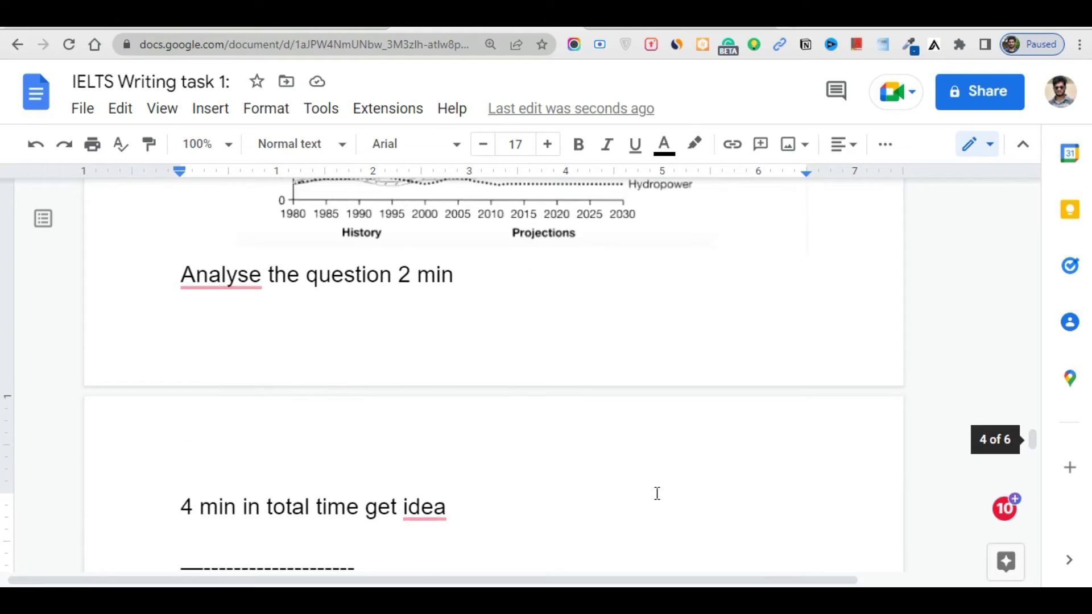
scroll(658, 494, up, 3)
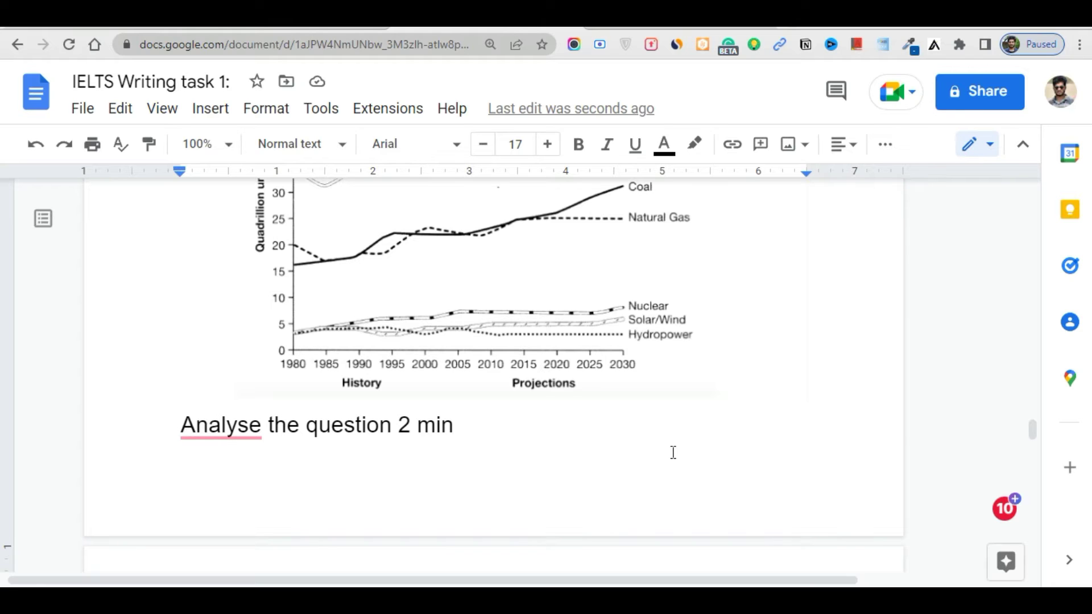
scroll(676, 439, up, 3)
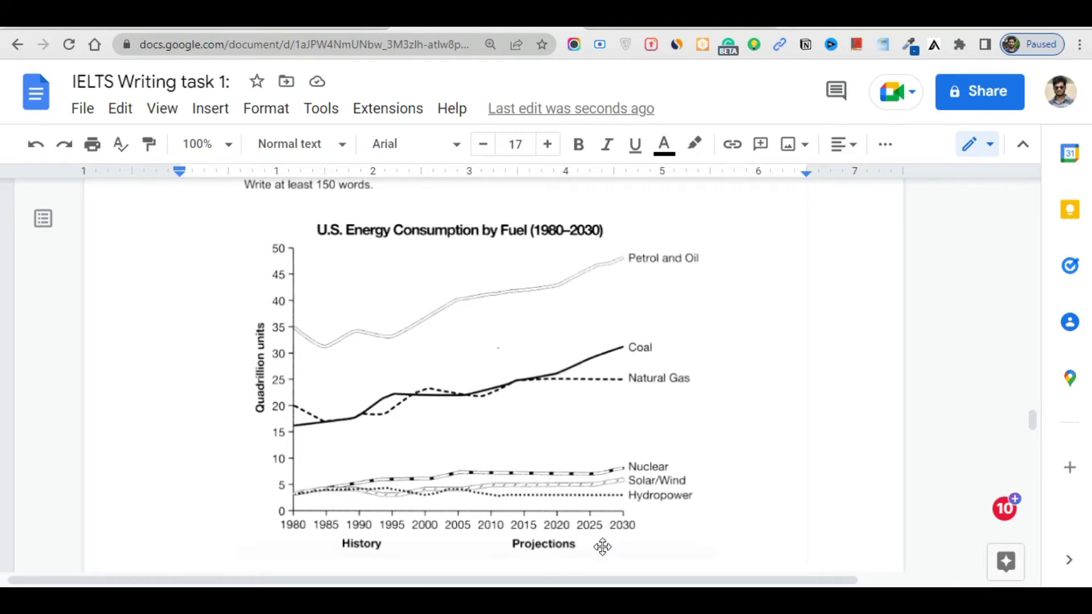
scroll(575, 512, down, 3)
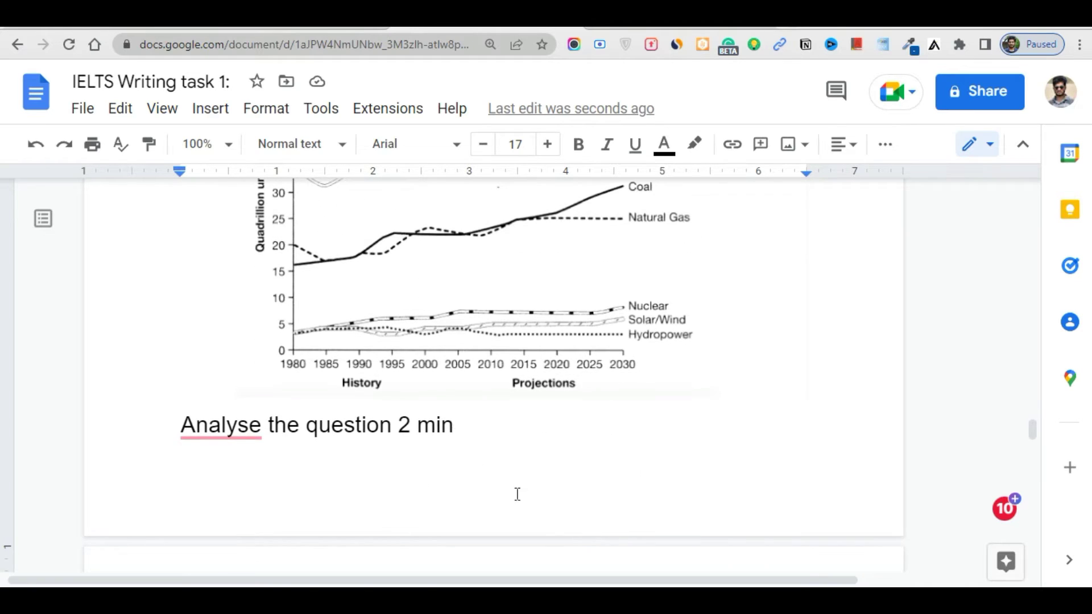
scroll(517, 492, down, 5)
scroll(420, 481, down, 2)
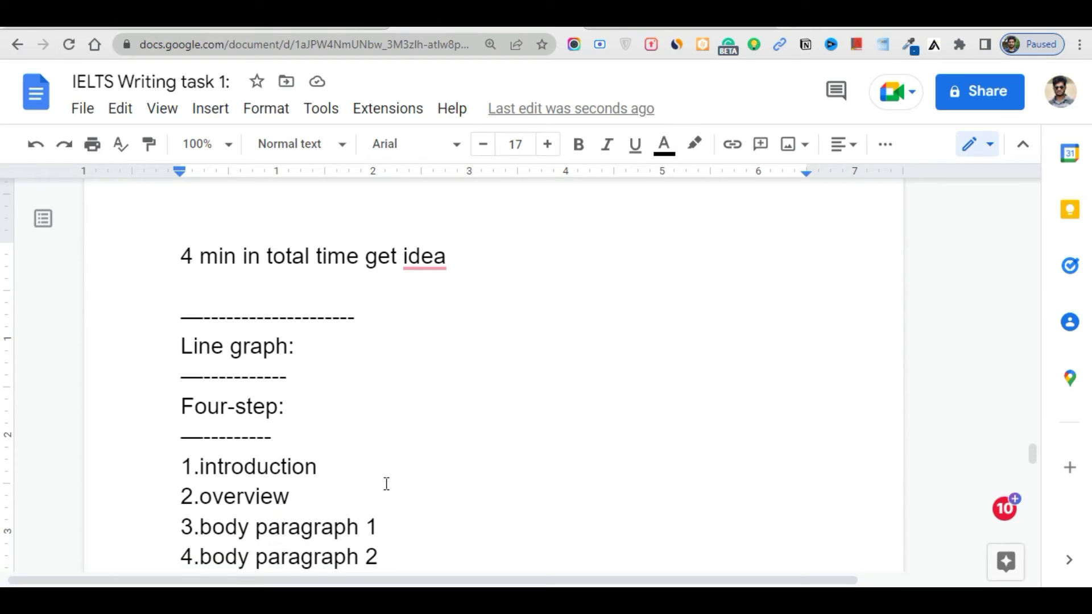
click(328, 471)
key(shift+Left)
key(shift+Left)
key(shift+Left)
key(shift+Left)
key(shift+Left)
key(shift+Left)
key(shift+Left)
key(shift+Left)
key(shift+Left)
key(shift+Left)
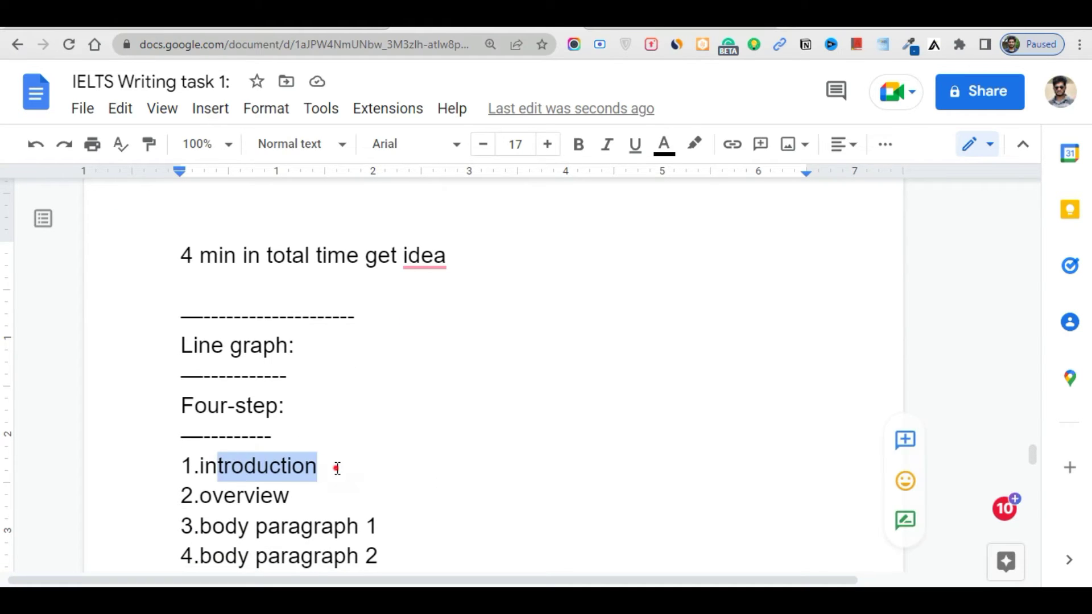
click(339, 463)
drag(348, 500, 144, 505)
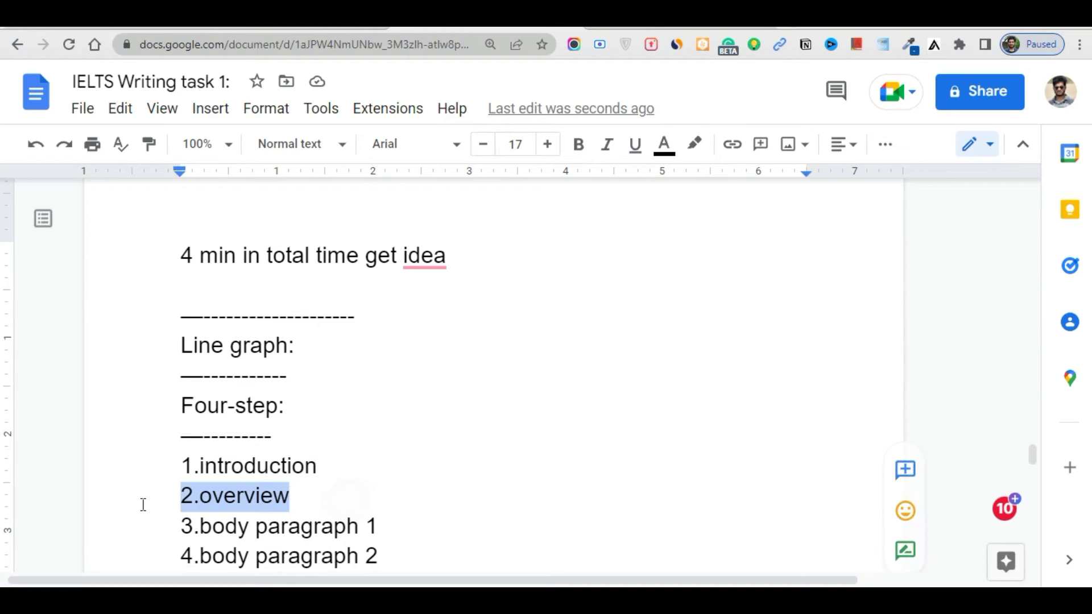
click(420, 501)
scroll(491, 504, down, 3)
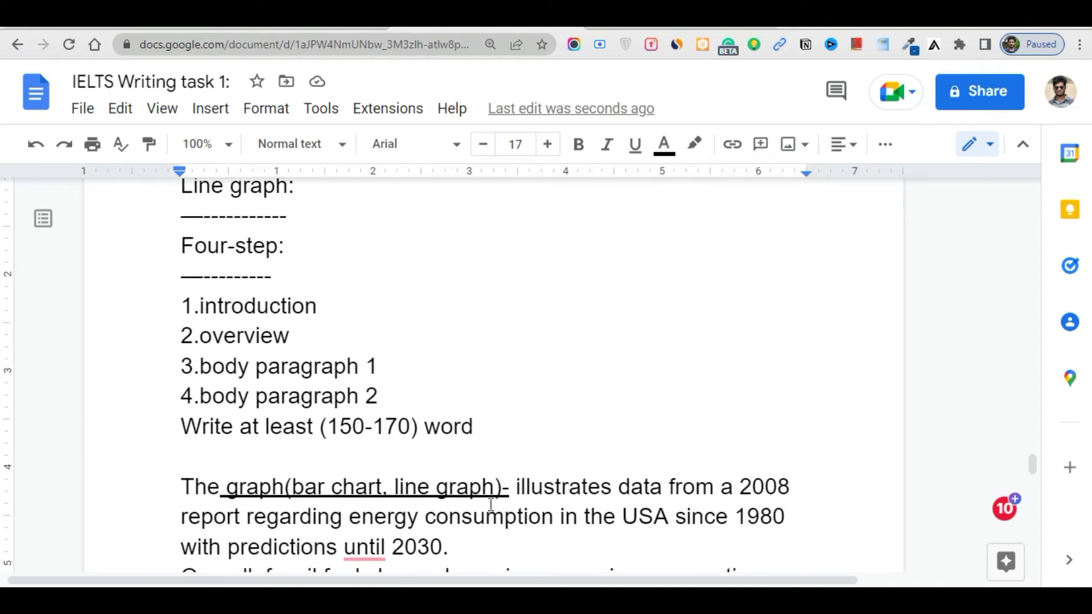
scroll(491, 504, up, 10)
scroll(491, 505, up, 3)
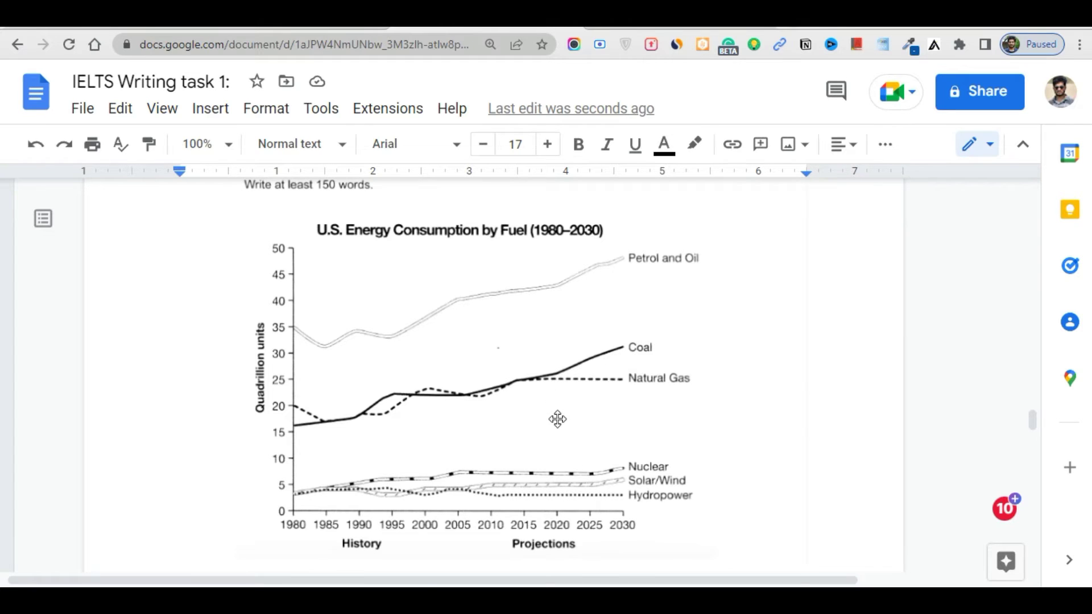
scroll(556, 424, down, 3)
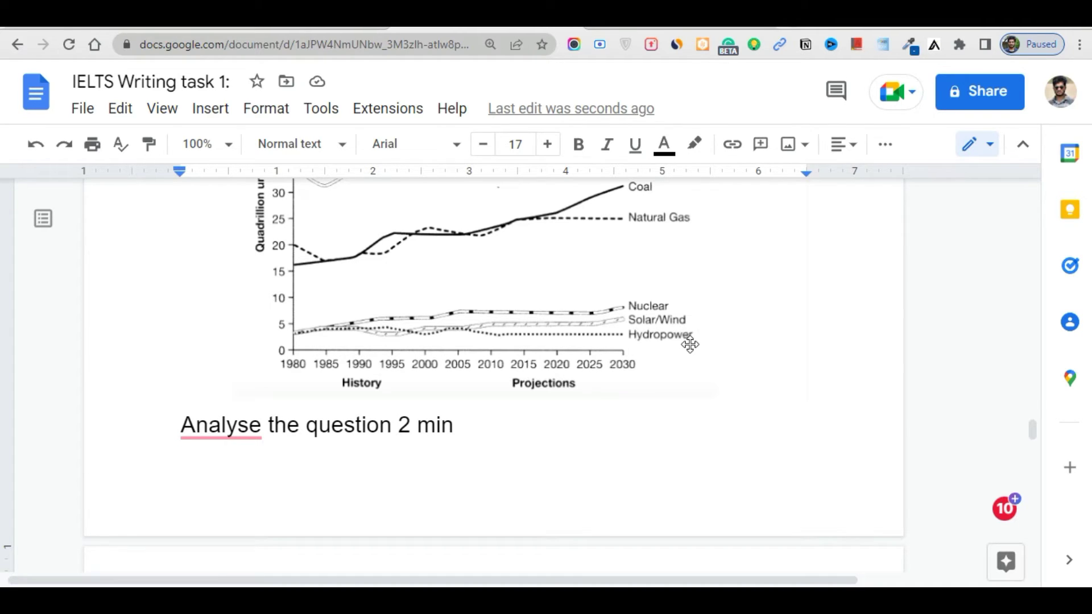
scroll(688, 347, up, 2)
scroll(681, 342, up, 2)
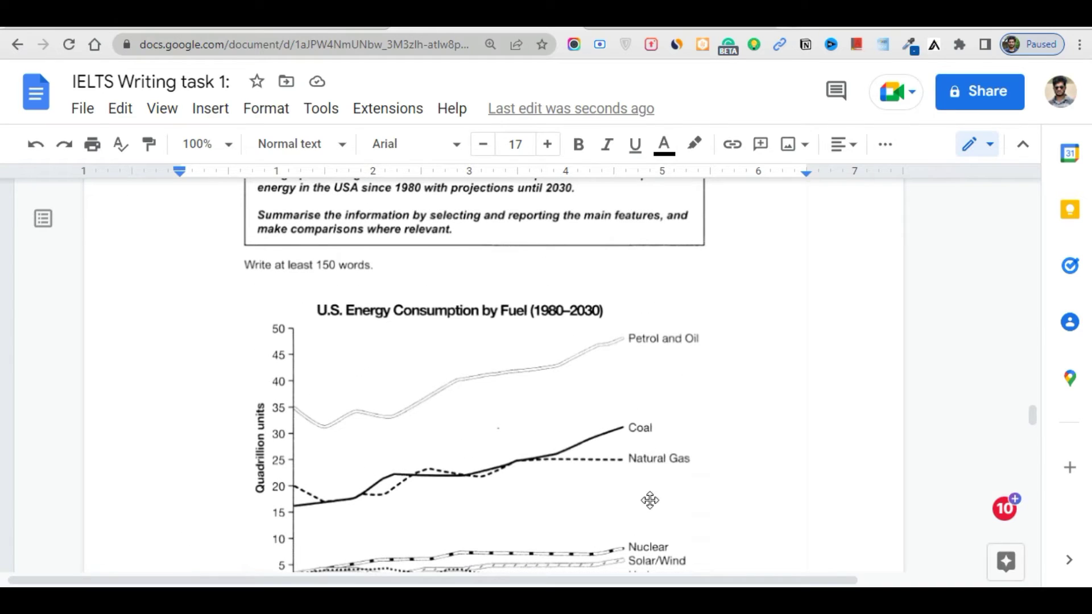
scroll(698, 449, down, 3)
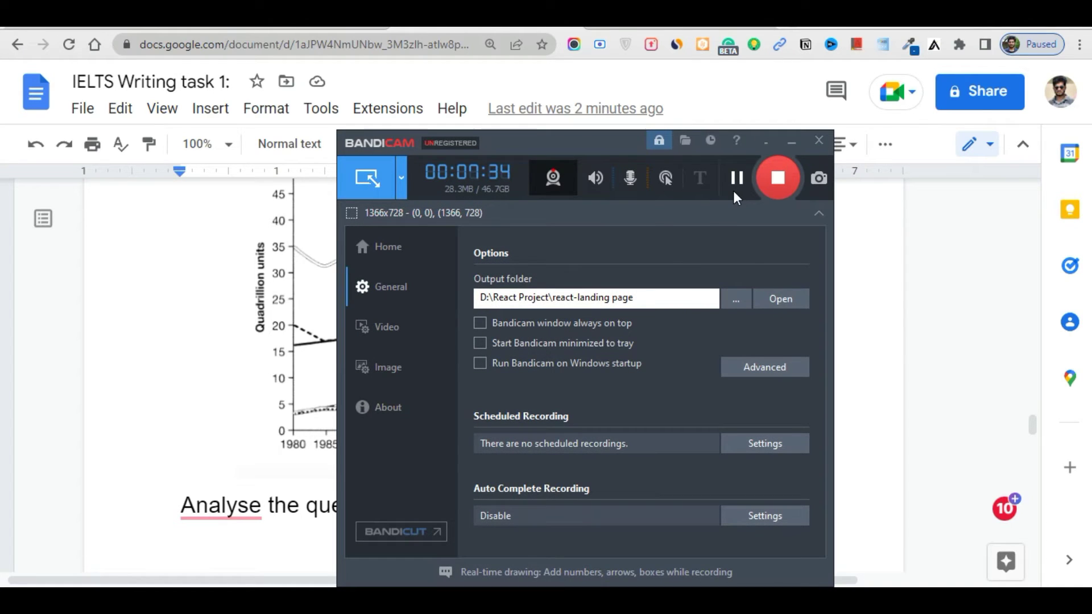
click(738, 178)
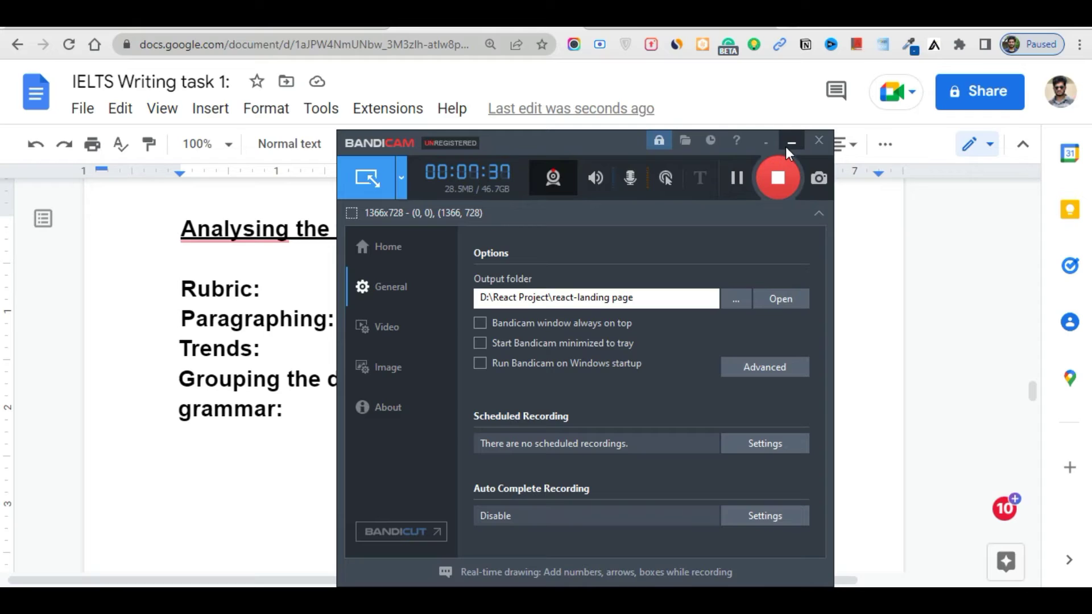
click(790, 143)
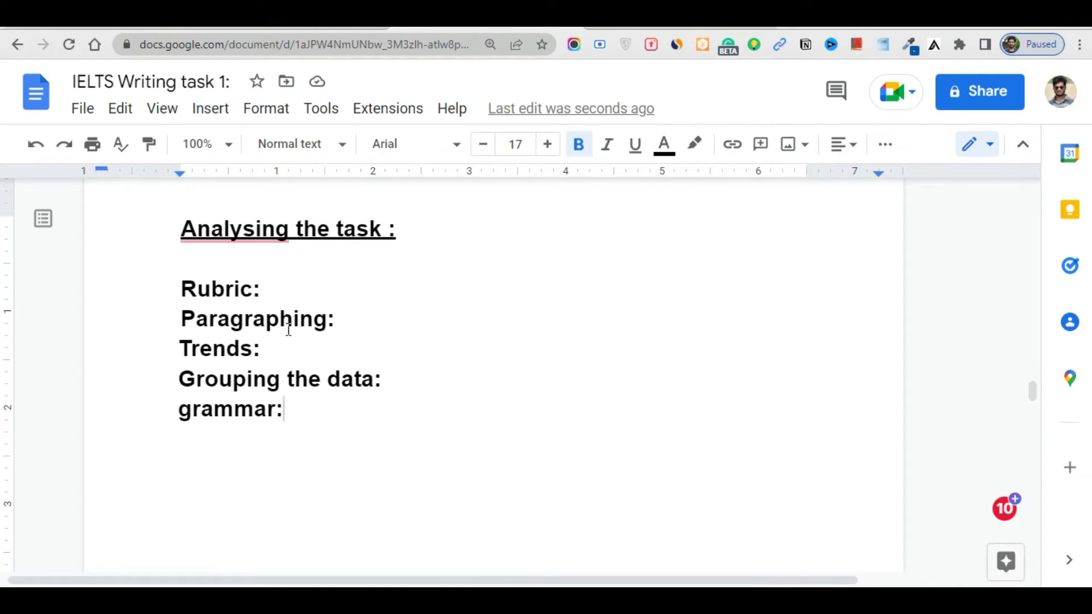
click(292, 349)
key(Home)
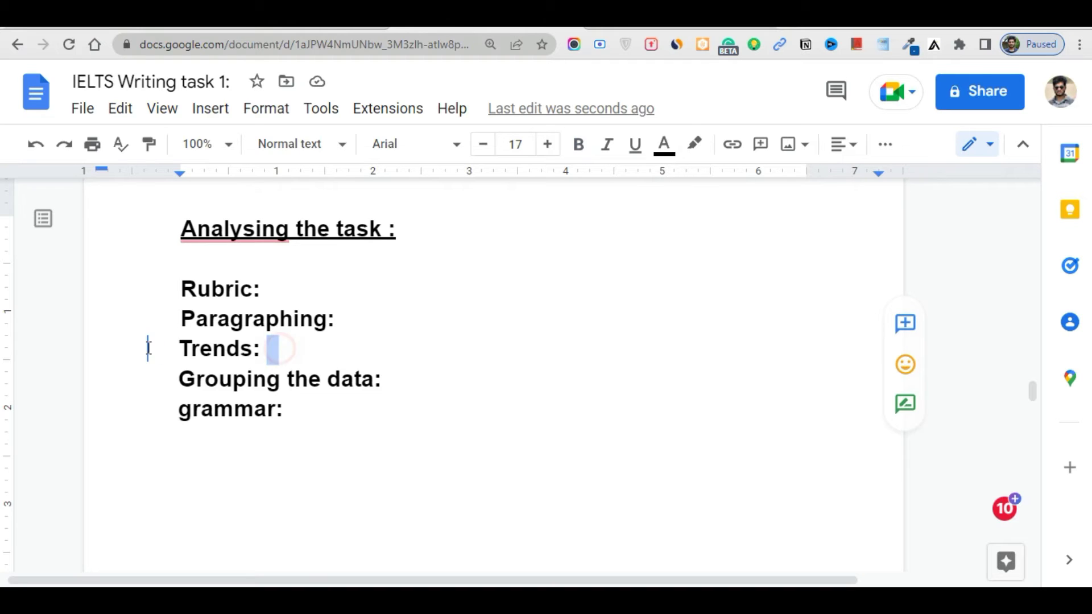
key(Tab)
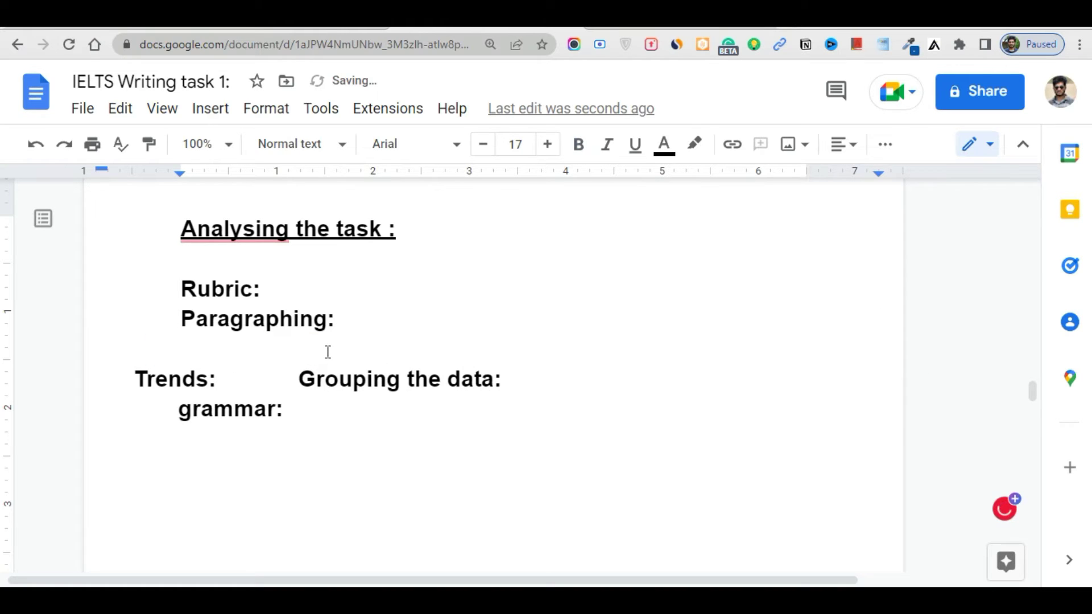
key(ctrl+z)
click(320, 376)
drag(437, 374, 147, 380)
click(325, 408)
key(shift+Home)
click(388, 423)
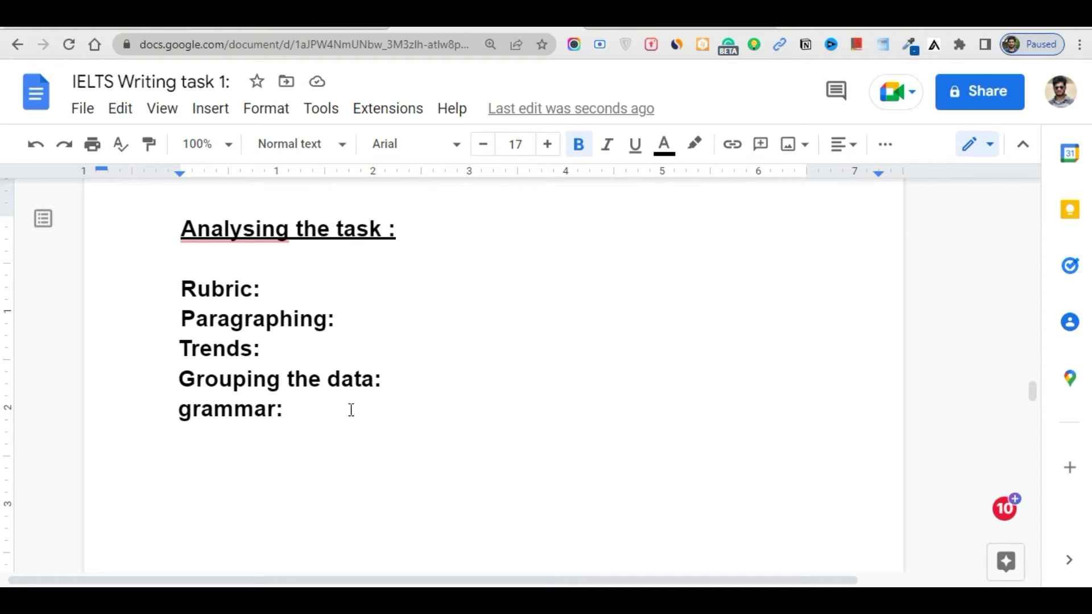
scroll(344, 424, down, 10)
scroll(444, 430, down, 10)
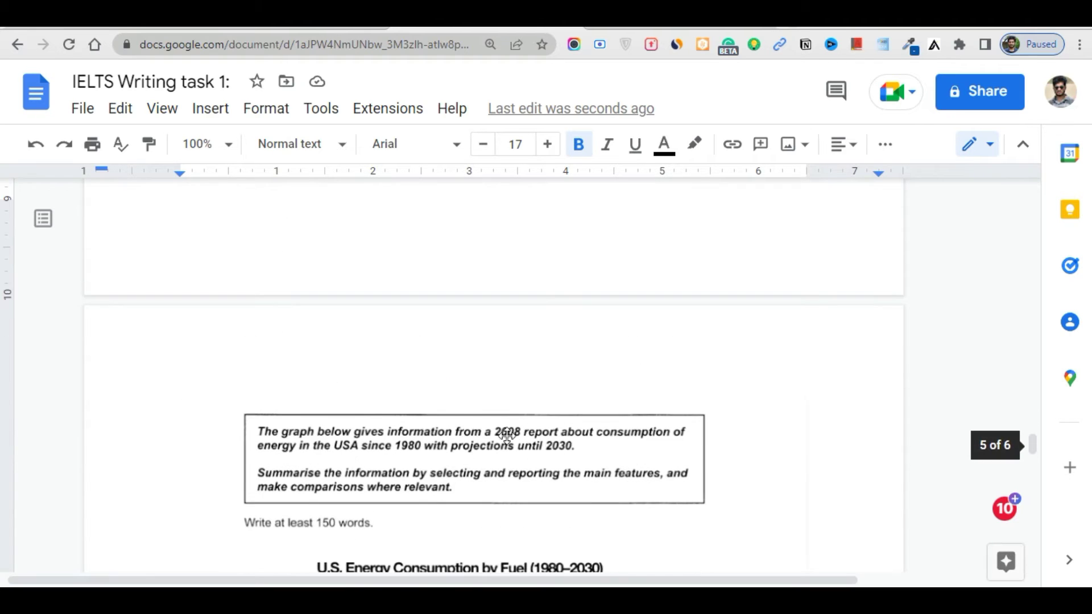